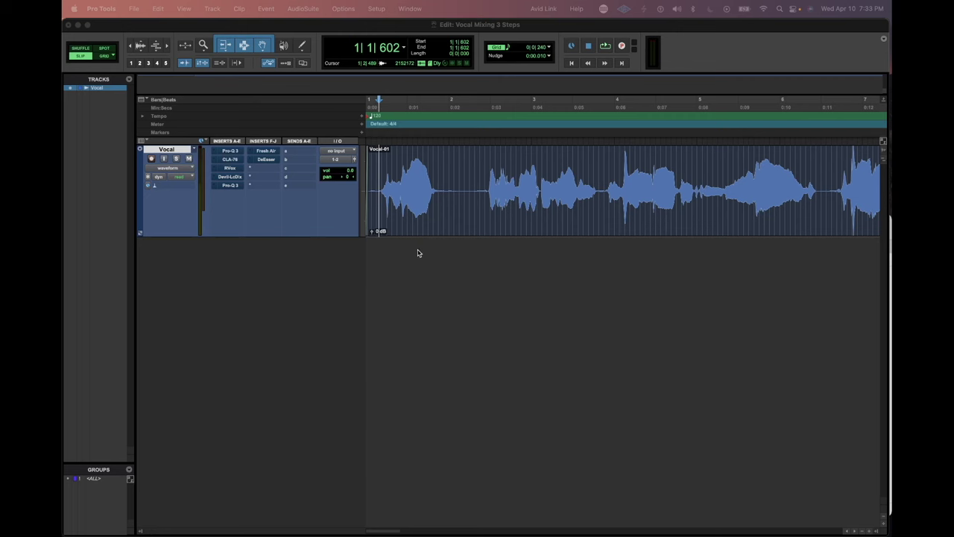
# Step: Audition the raw vocal, then reset the first Pro-Q 3 to its factory default flat curve
pyautogui.click(419, 221)
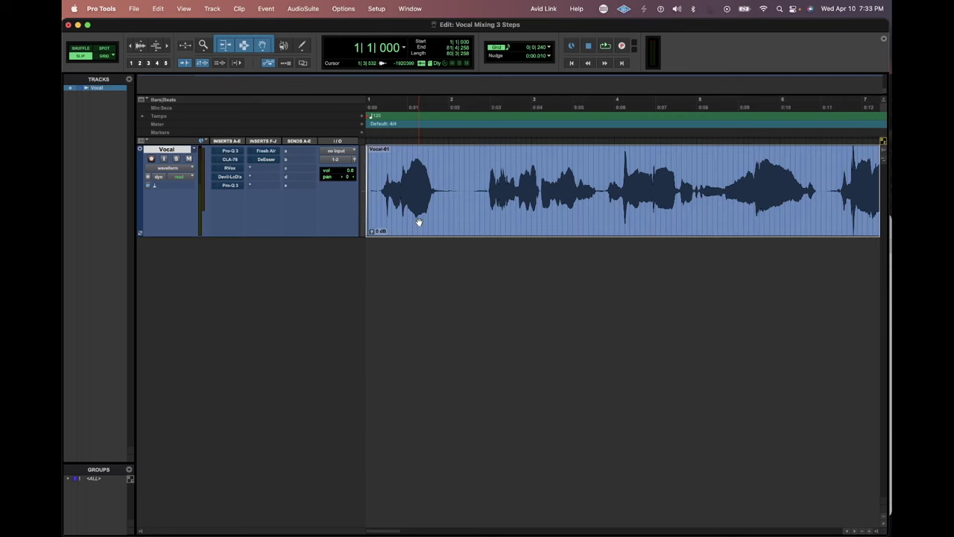
pyautogui.press('space')
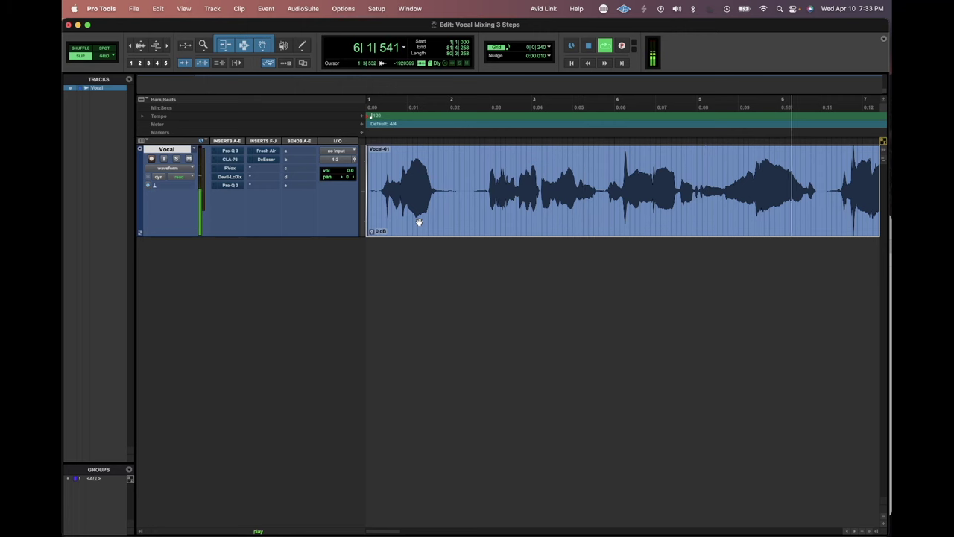
pyautogui.press('space')
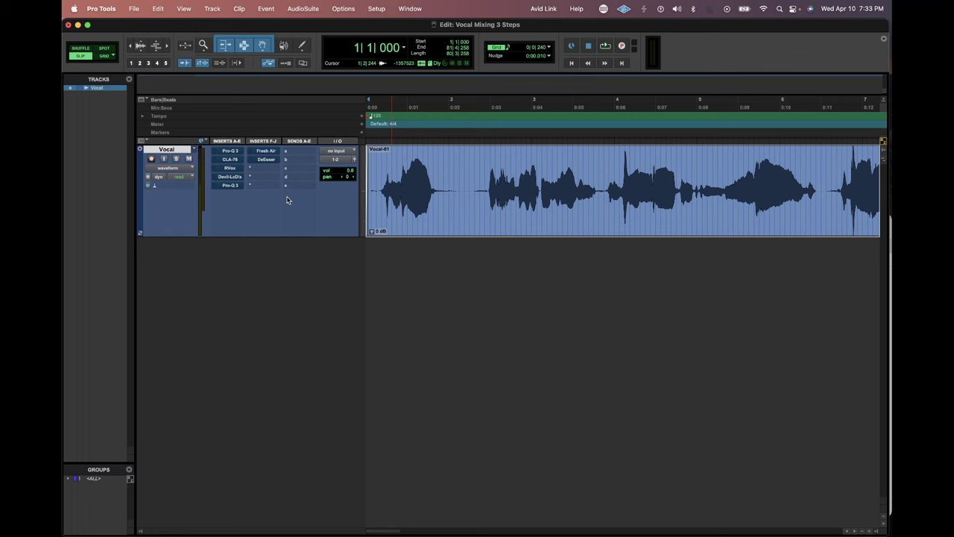
pyautogui.click(231, 152)
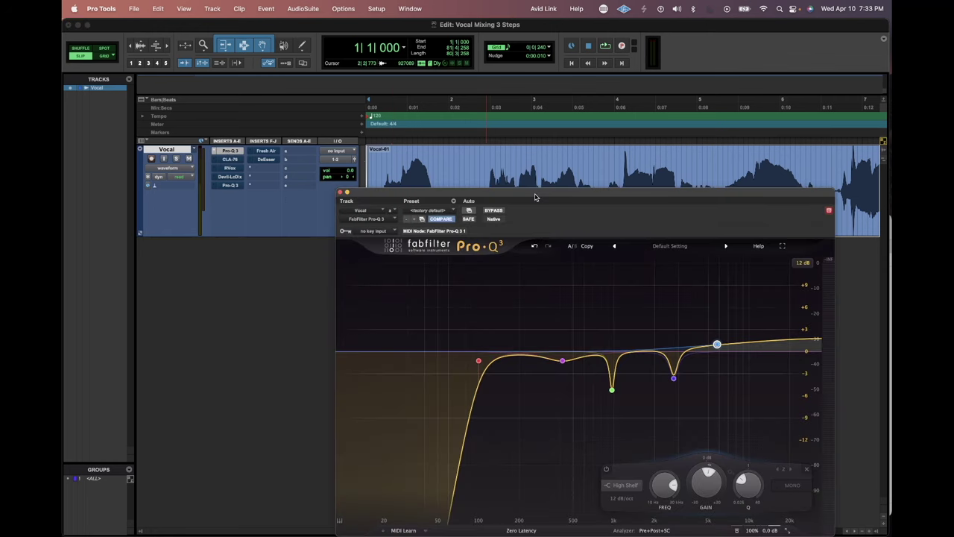
pyautogui.moveTo(534, 197); pyautogui.dragTo(462, 125)
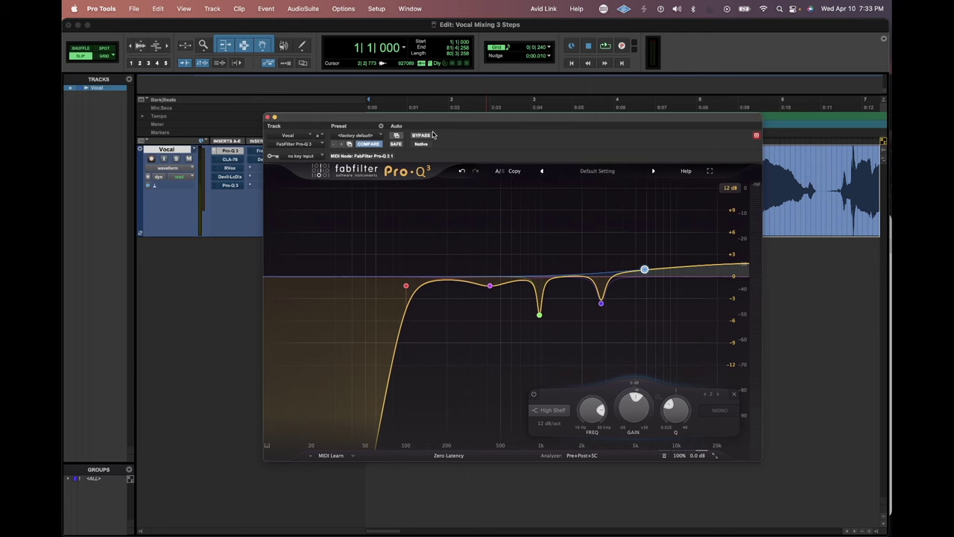
pyautogui.click(362, 136)
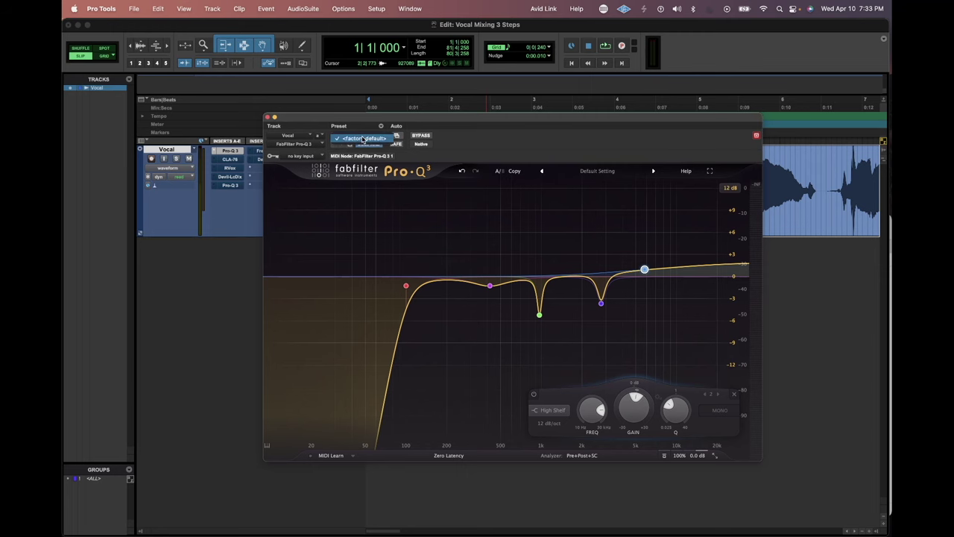
pyautogui.click(363, 139)
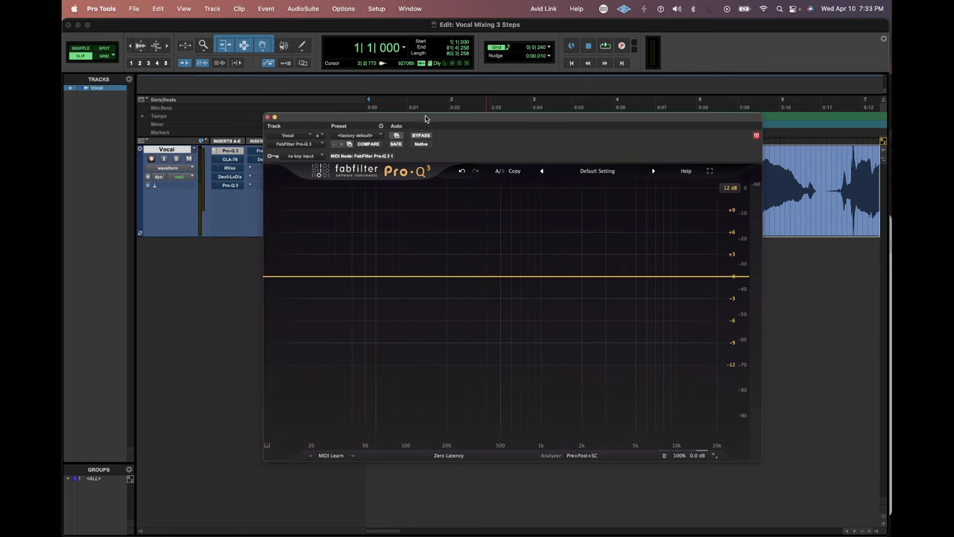
pyautogui.moveTo(426, 119); pyautogui.dragTo(387, 160)
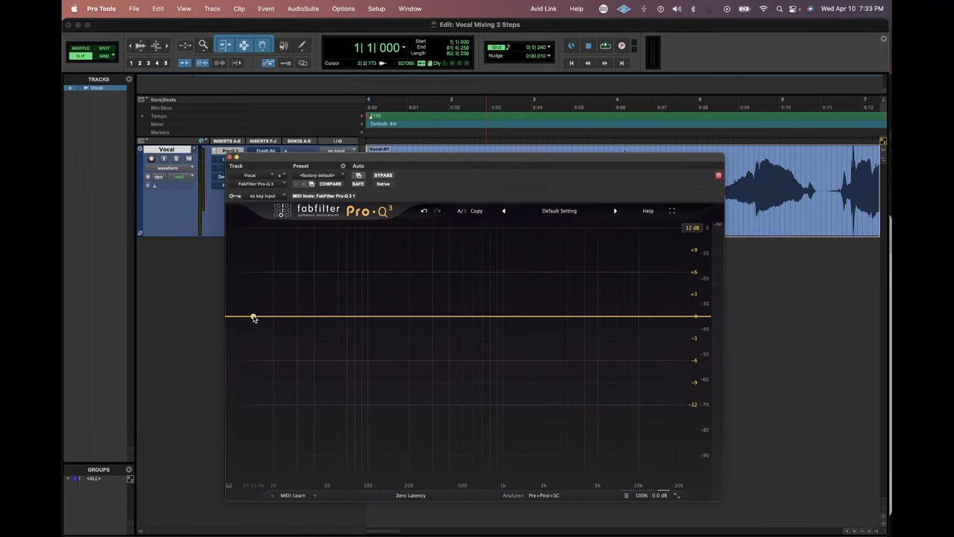
# Step: Add a 24 dB/oct low cut near 120 Hz and compare it against bypass
pyautogui.click(253, 317)
pyautogui.moveTo(253, 318); pyautogui.dragTo(394, 296)
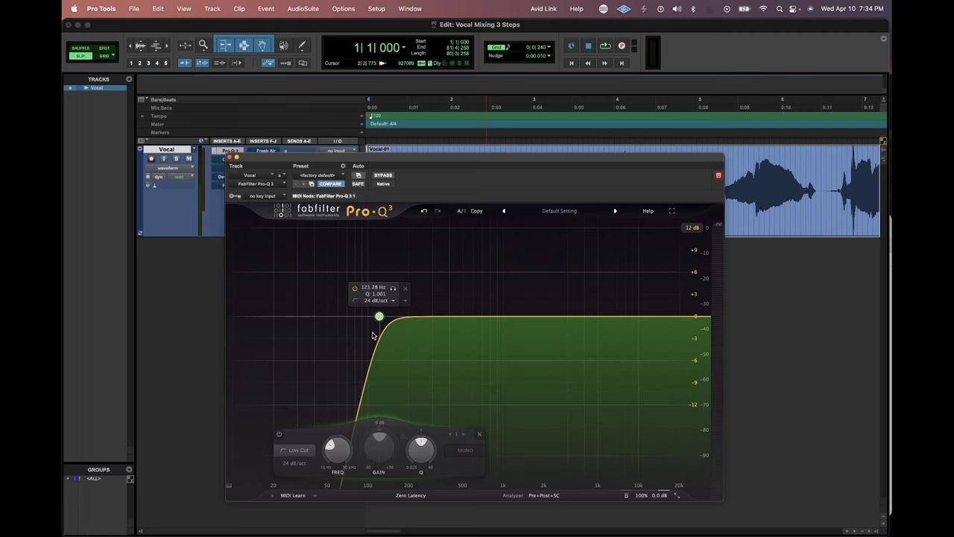
pyautogui.click(384, 176)
pyautogui.press('space')
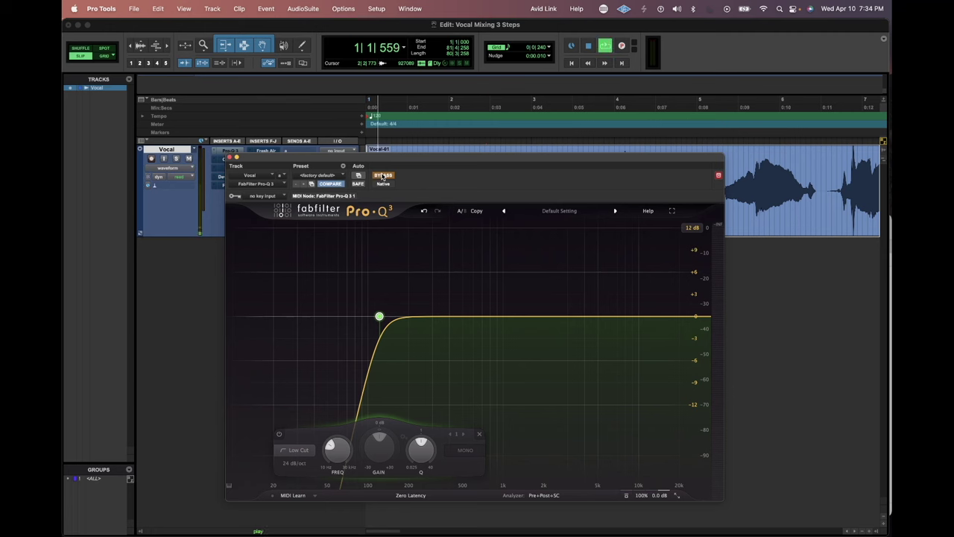
pyautogui.press('space')
pyautogui.click(388, 176)
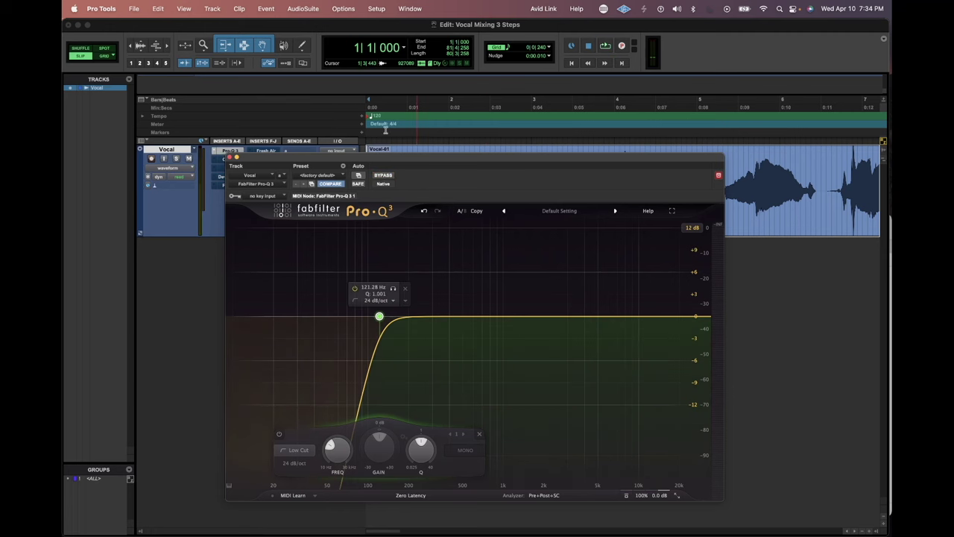
pyautogui.press('space')
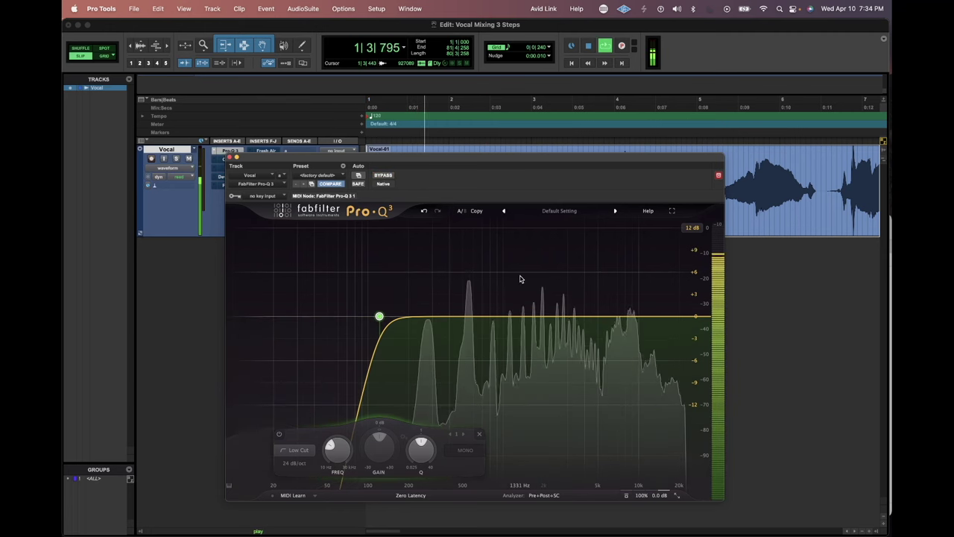
pyautogui.press('space')
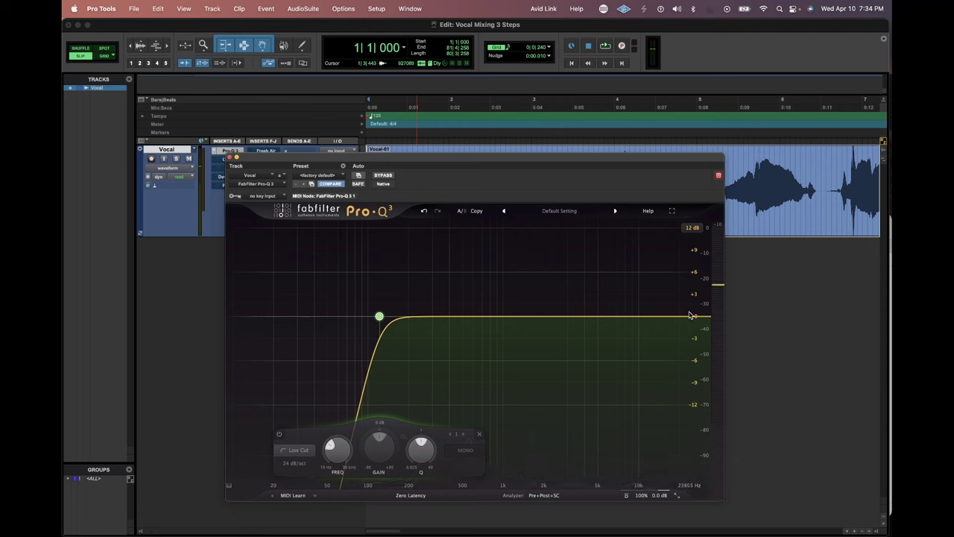
# Step: Create a high shelf at about 8180 Hz boosting +1.58 dB, fine-tuning it during playback
pyautogui.moveTo(688, 317); pyautogui.dragTo(646, 310)
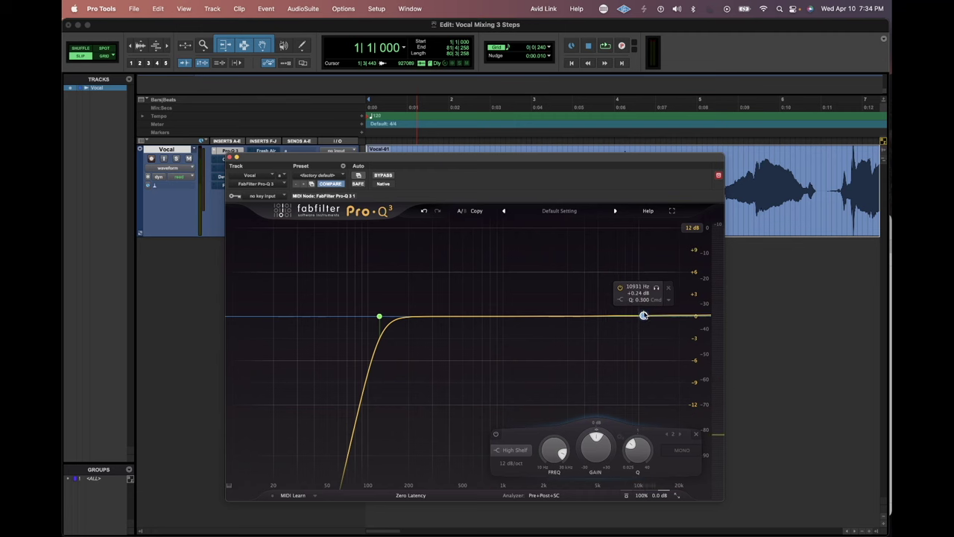
pyautogui.moveTo(643, 316); pyautogui.dragTo(633, 311)
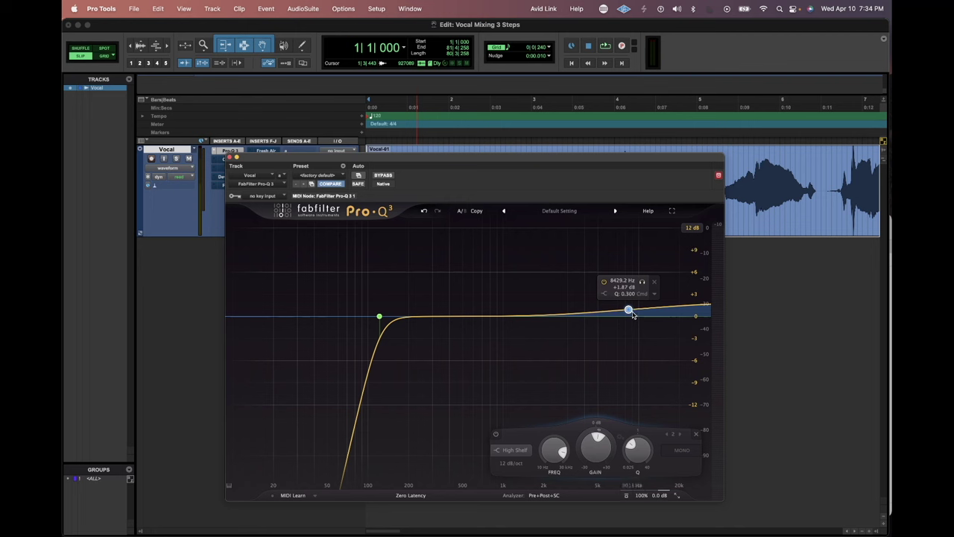
pyautogui.press('space')
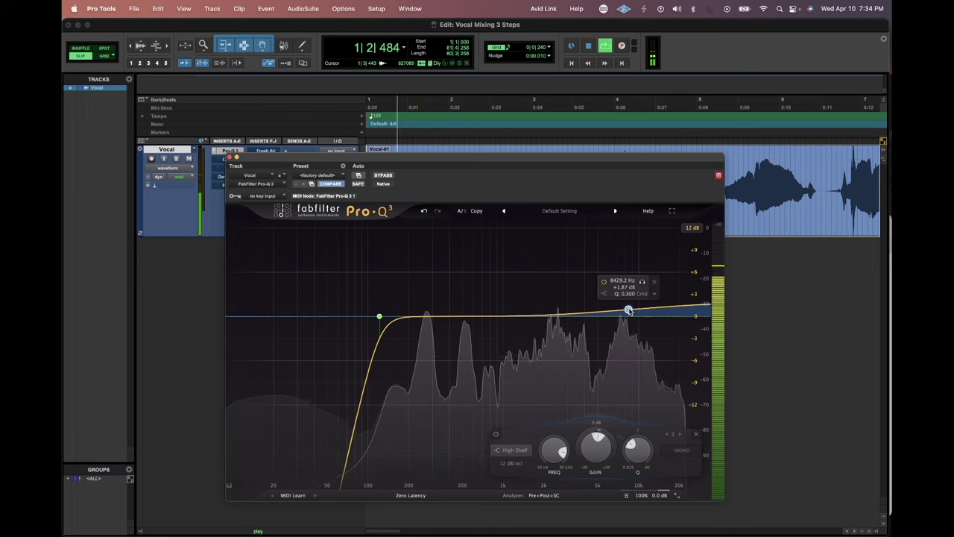
pyautogui.moveTo(629, 309)
pyautogui.mouseDown()
pyautogui.moveTo(560, 268)
pyautogui.moveTo(477, 290)
pyautogui.moveTo(627, 312)
pyautogui.mouseUp()
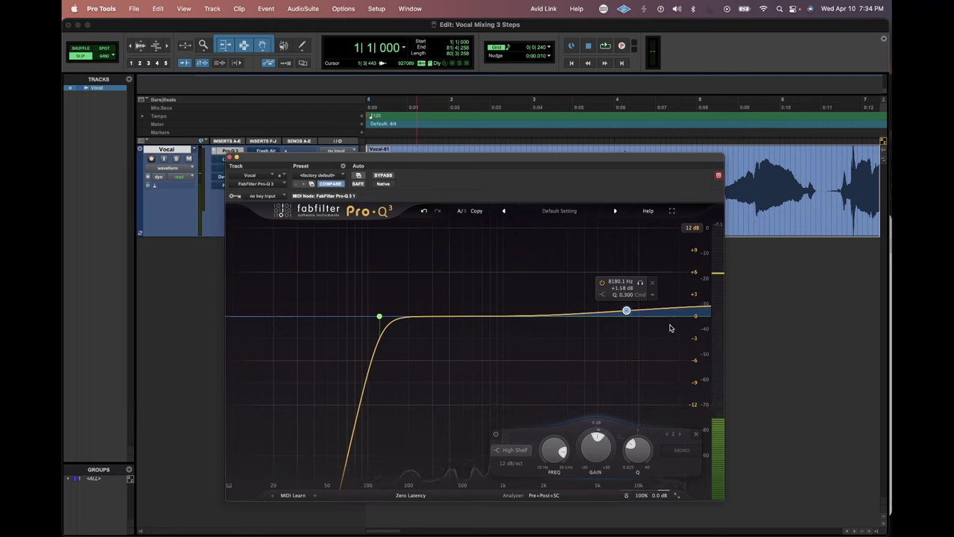
pyautogui.moveTo(634, 445)
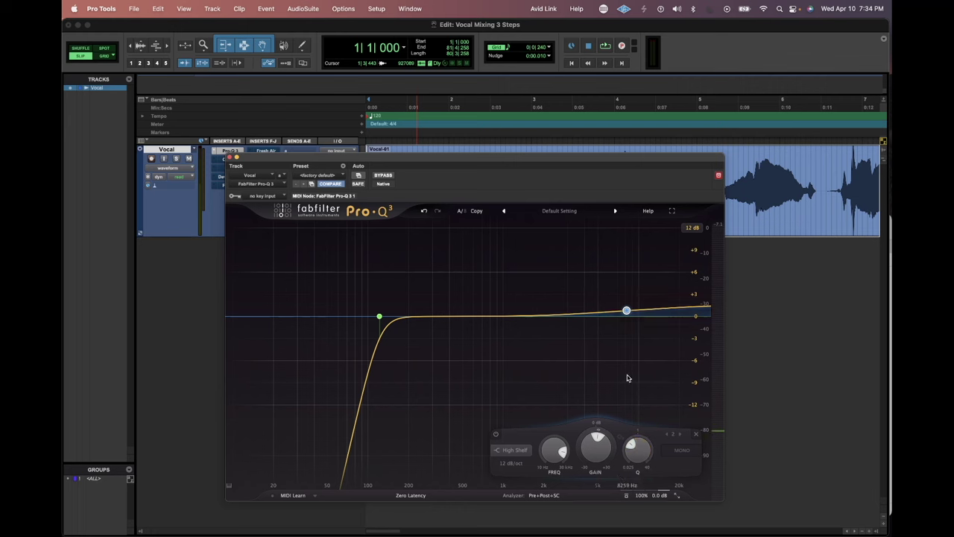
pyautogui.moveTo(642, 328)
# Step: Add a bell band near 495 Hz on the Pro-Q 3 at 0 dB gain
pyautogui.press('space')
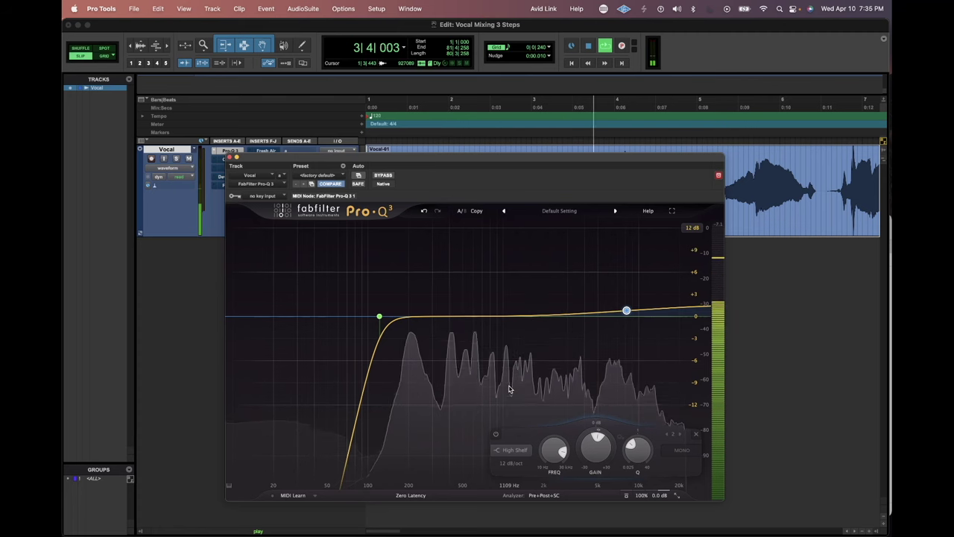
pyautogui.press('space')
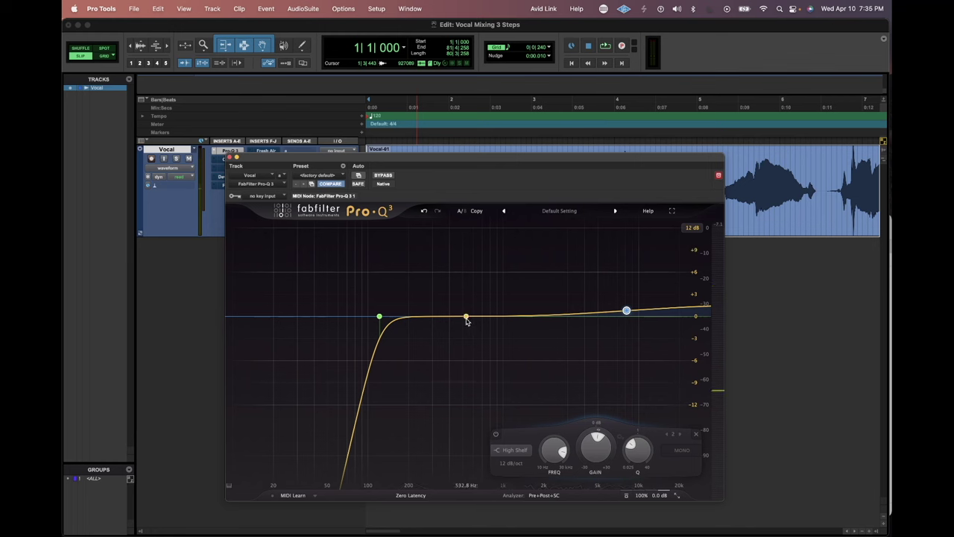
pyautogui.click(465, 318)
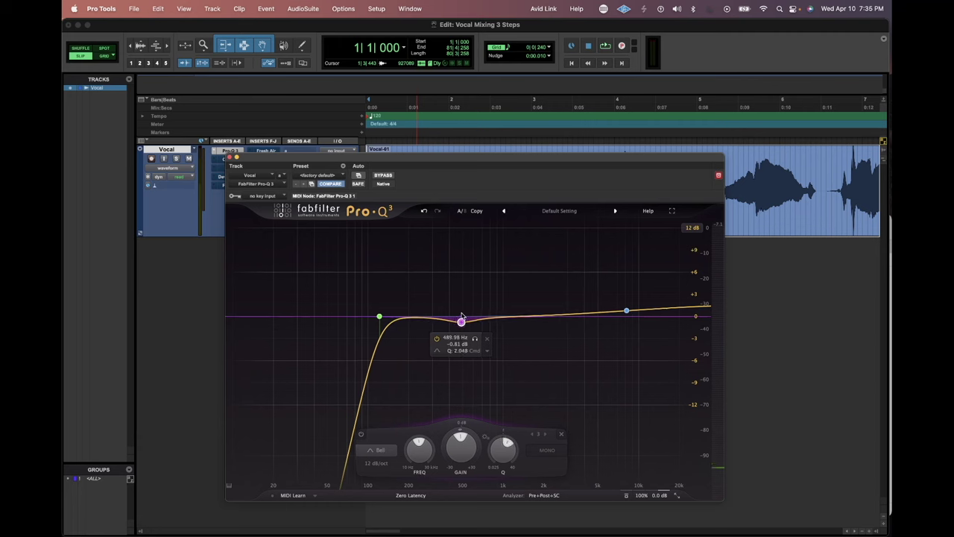
pyautogui.moveTo(462, 312); pyautogui.dragTo(461, 311)
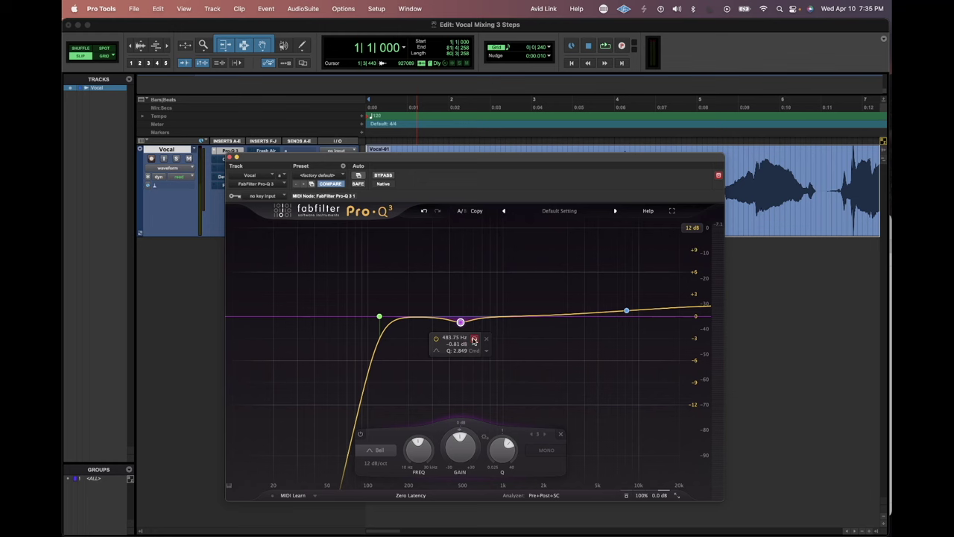
pyautogui.moveTo(461, 322); pyautogui.dragTo(483, 337)
# Step: Solo the bell band and sweep it toward 560 Hz while playing
pyautogui.press('space')
pyautogui.click(474, 337)
pyautogui.press('space')
pyautogui.press('space')
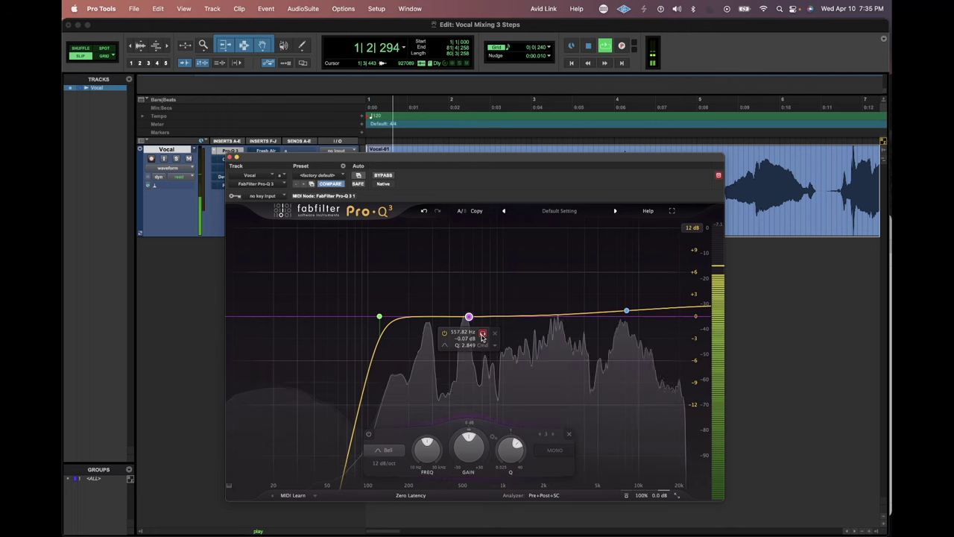
pyautogui.moveTo(482, 335); pyautogui.dragTo(481, 350)
pyautogui.press('space')
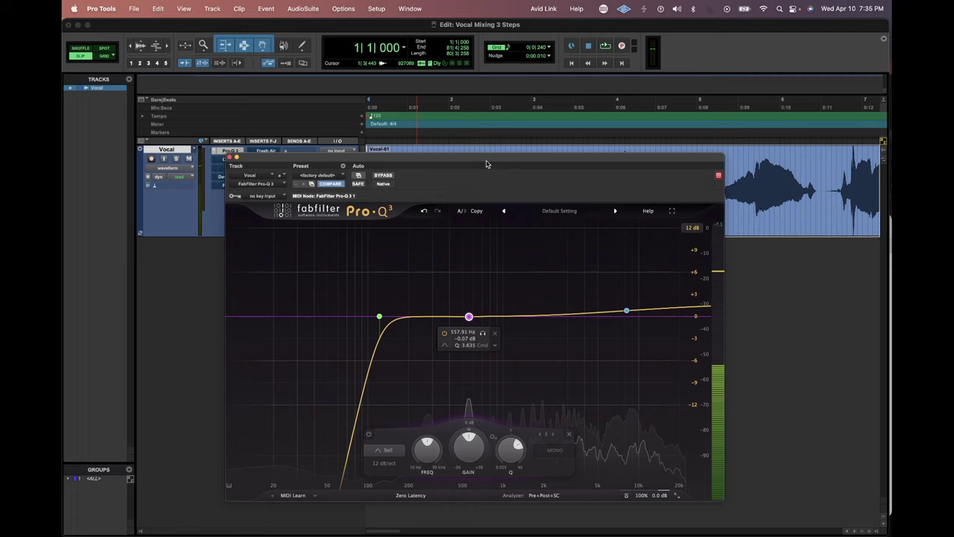
# Step: Narrow the bell to Q 3.635, cut about -2.04 dB at 552 Hz, and audition the clip
pyautogui.moveTo(485, 160); pyautogui.dragTo(484, 220)
pyautogui.click(489, 174)
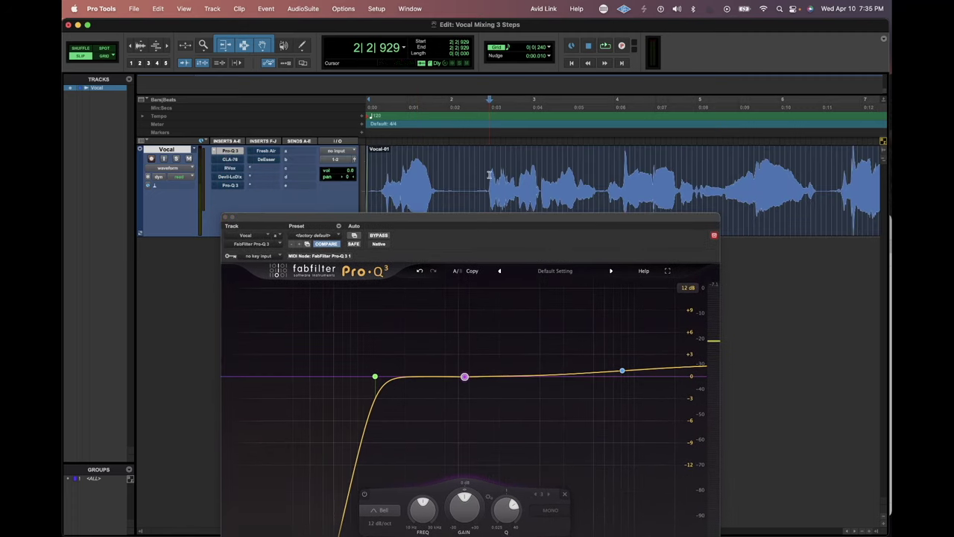
pyautogui.press('space')
pyautogui.moveTo(469, 378)
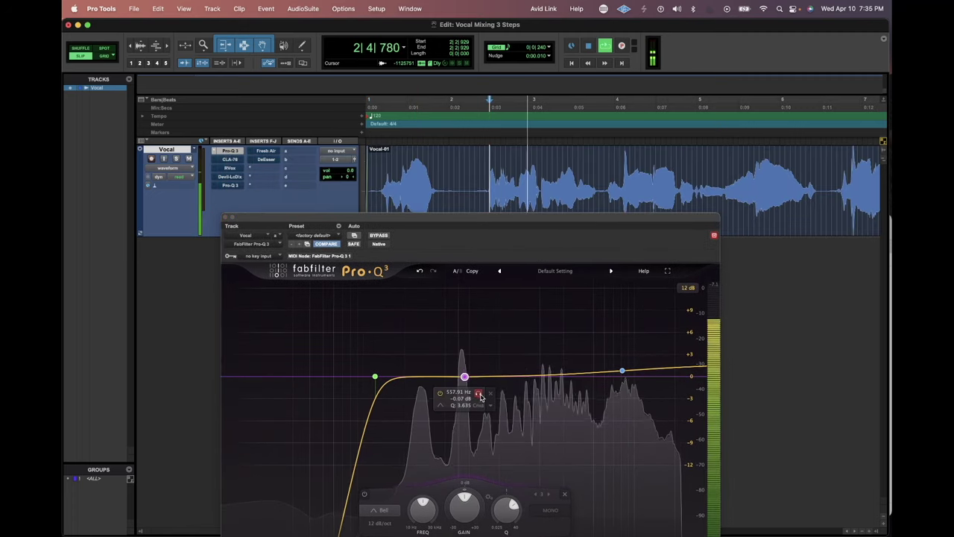
pyautogui.moveTo(478, 394); pyautogui.dragTo(463, 380)
pyautogui.press('space')
pyautogui.press('space')
pyautogui.press('space')
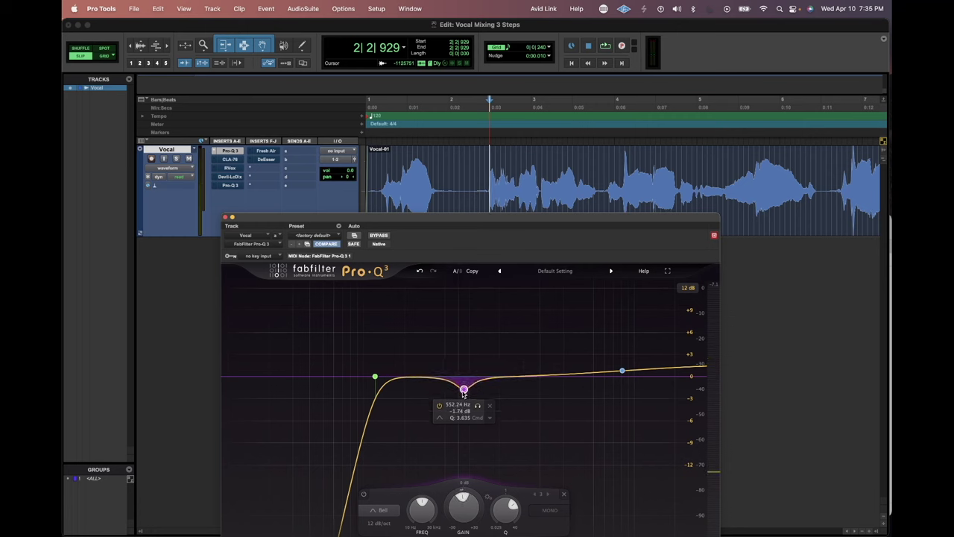
pyautogui.click(399, 205)
pyautogui.press('space')
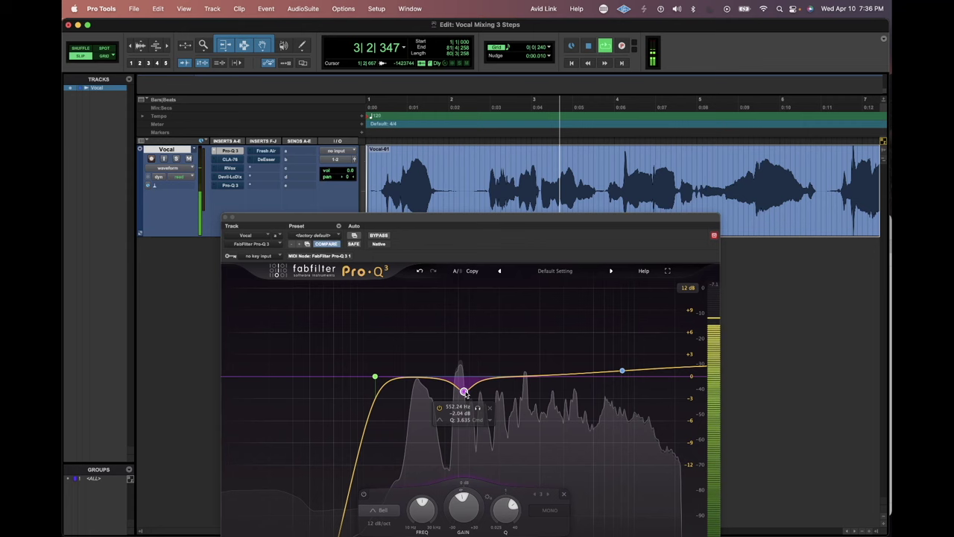
pyautogui.press('space')
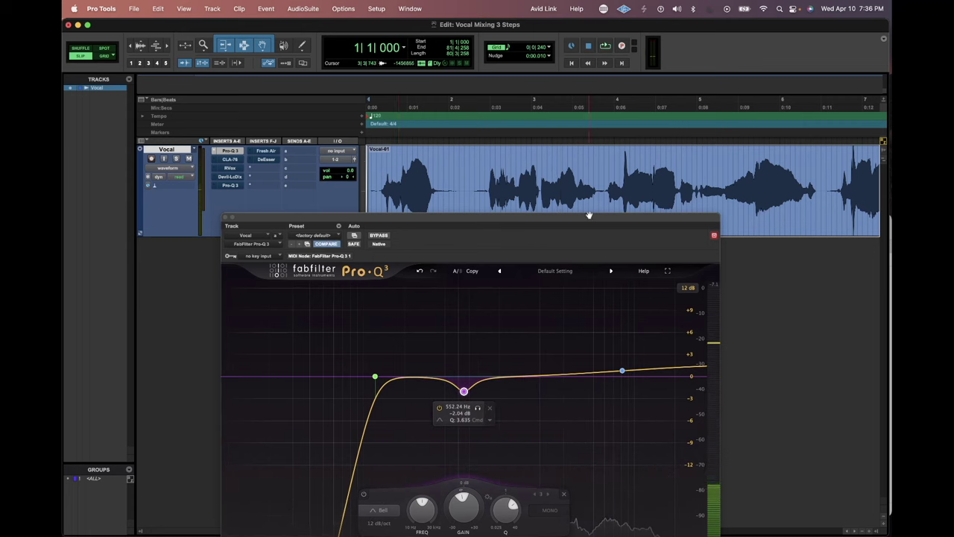
# Step: Select a vocal phrase and play it back for auditioning
pyautogui.moveTo(489, 187); pyautogui.dragTo(819, 188)
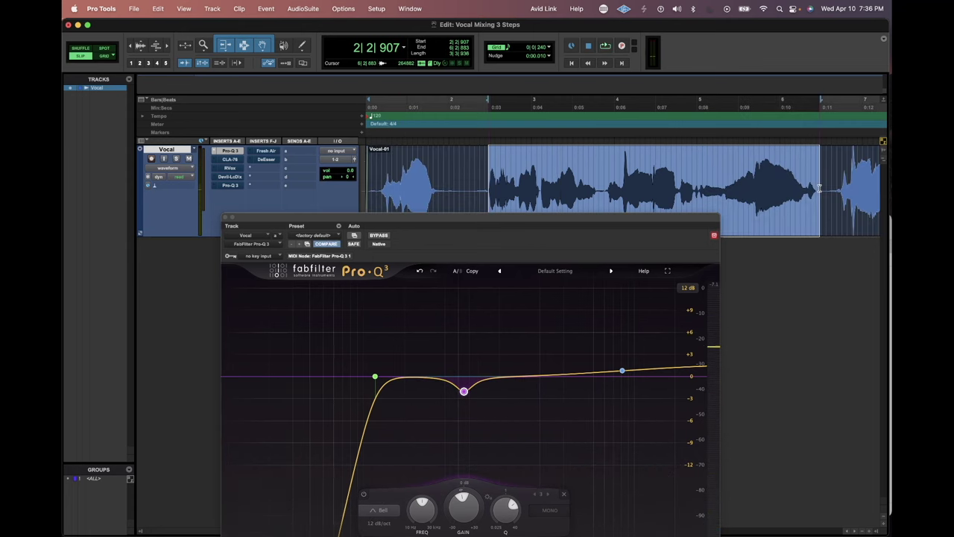
pyautogui.press('super+bracketleft')
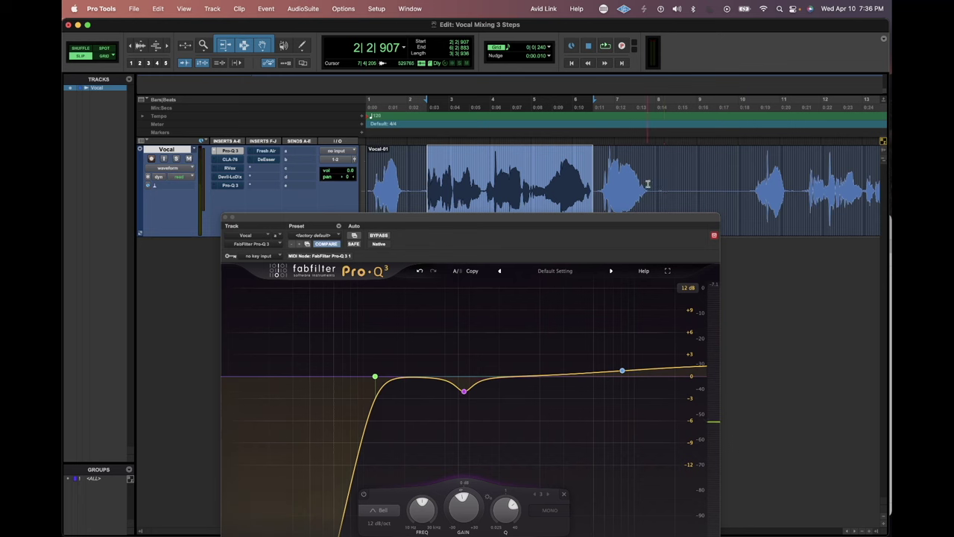
pyautogui.moveTo(603, 220); pyautogui.dragTo(596, 182)
pyautogui.press('space')
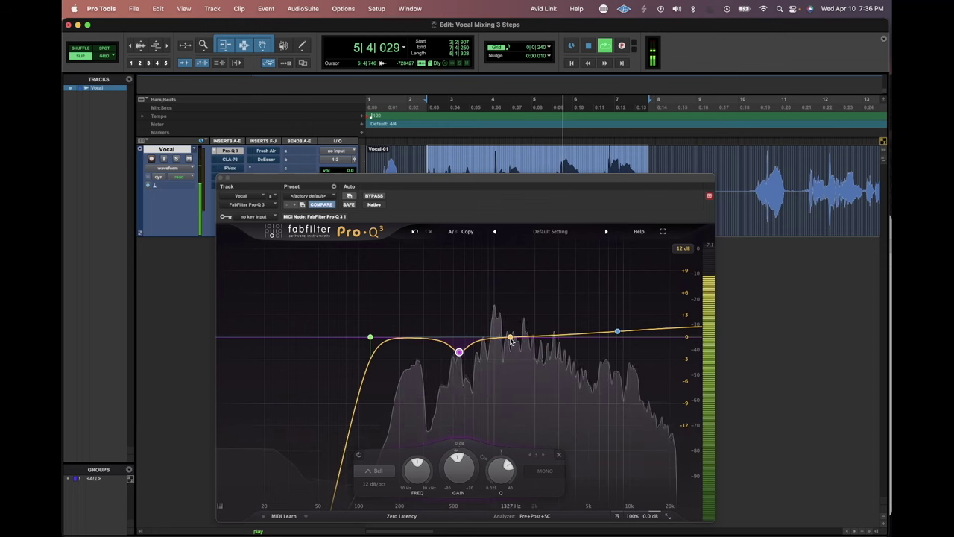
pyautogui.press('space')
# Step: Add a narrow -2.06 dB cut at 3797 Hz, Q 17.72, and compare against bypass
pyautogui.moveTo(510, 337); pyautogui.dragTo(573, 351)
pyautogui.press('space')
pyautogui.press('space')
pyautogui.scroll(3, 573, 353)
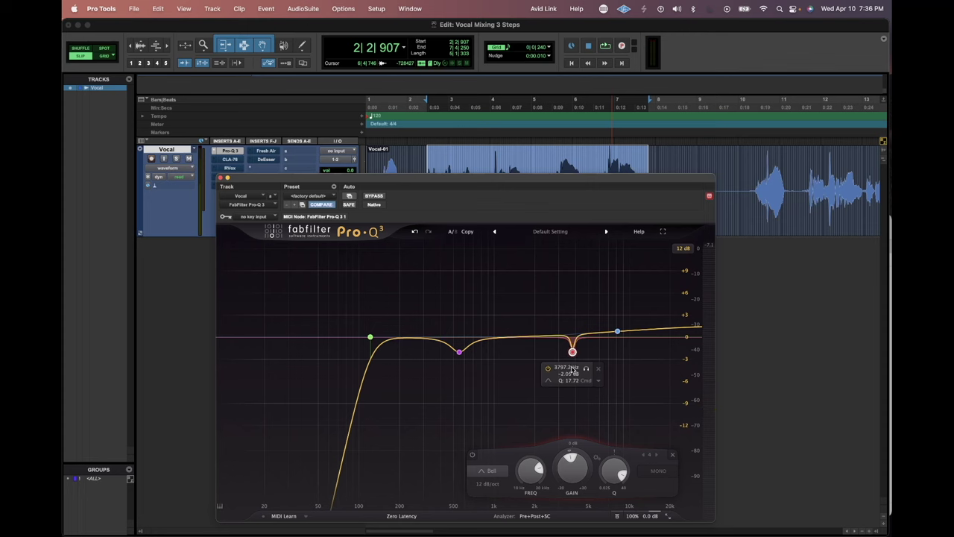
pyautogui.click(375, 196)
pyautogui.press('space')
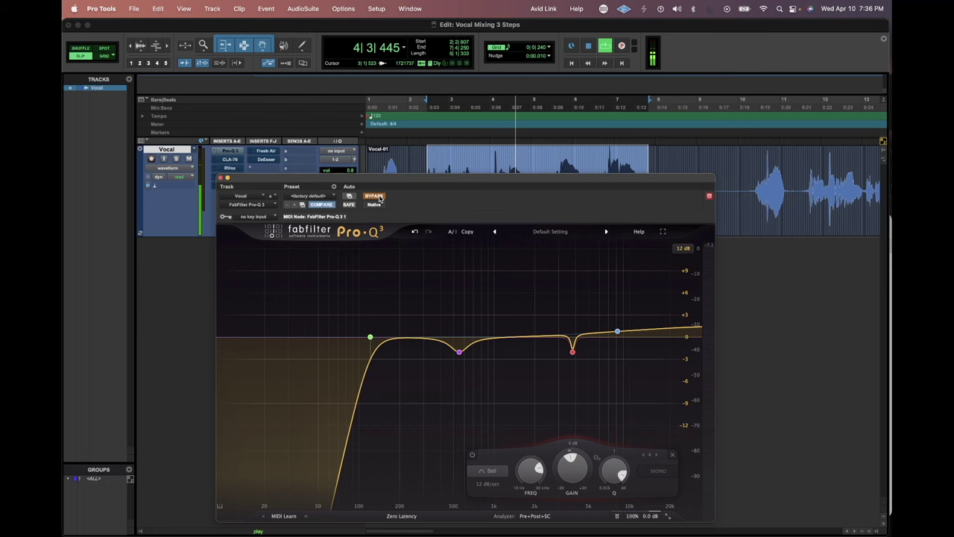
pyautogui.press('space')
pyautogui.press('space')
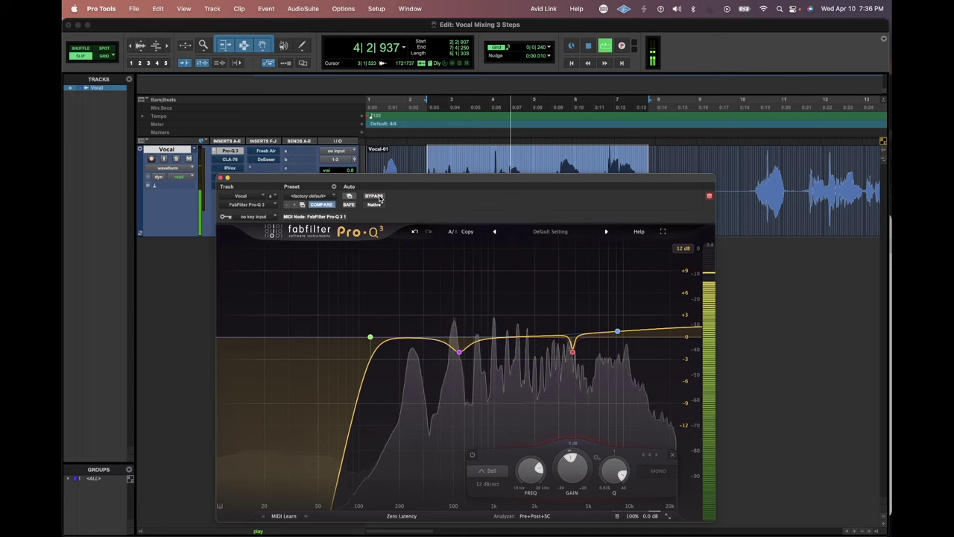
pyautogui.press('space')
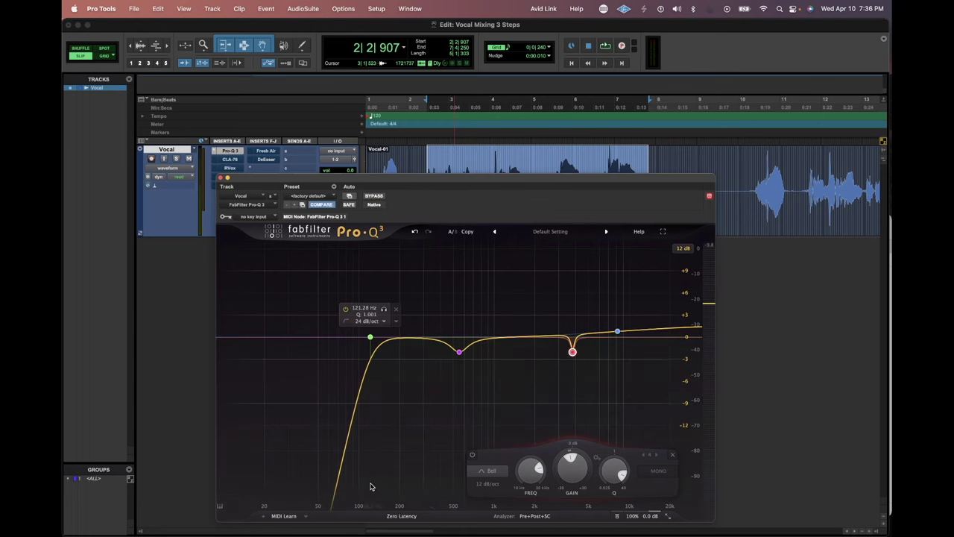
# Step: Reposition and close the Pro-Q 3 window
pyautogui.moveTo(616, 332)
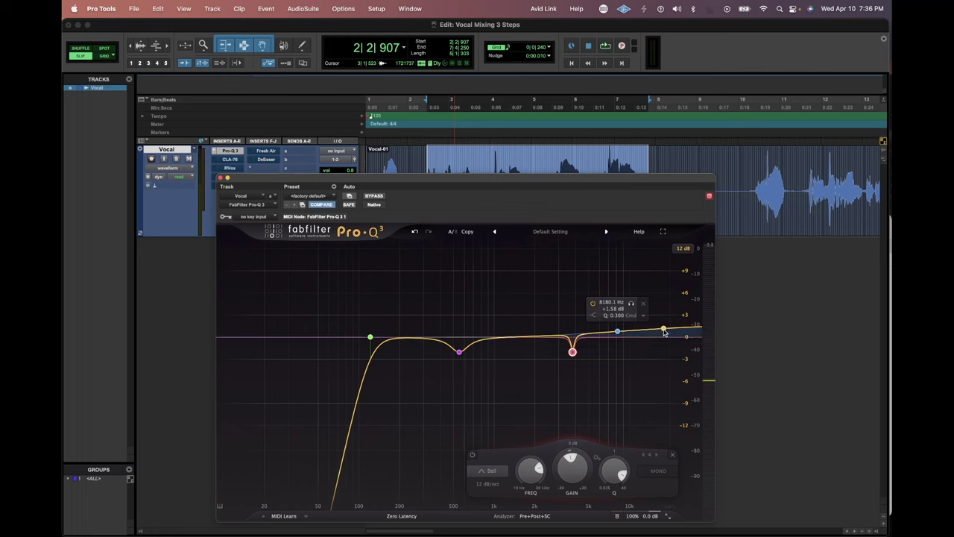
pyautogui.moveTo(442, 349)
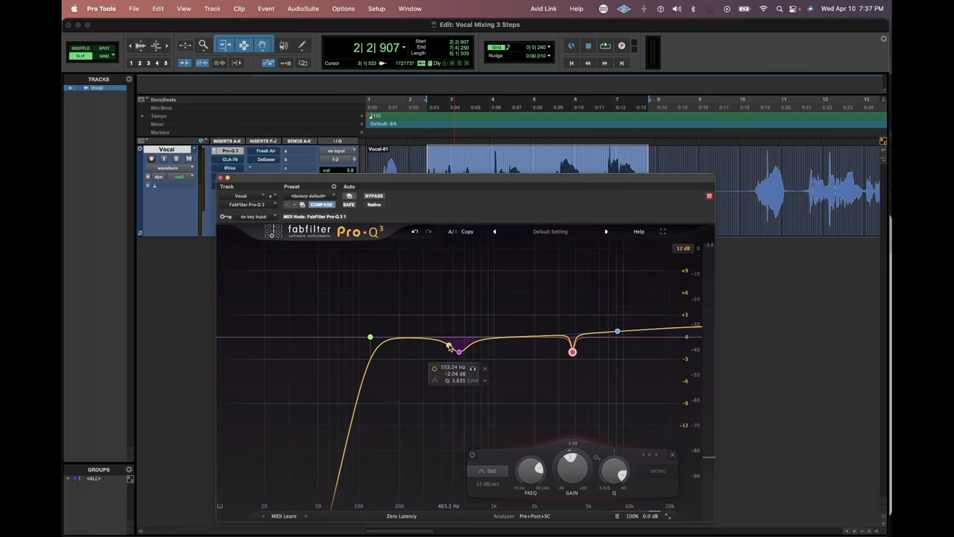
pyautogui.moveTo(553, 333)
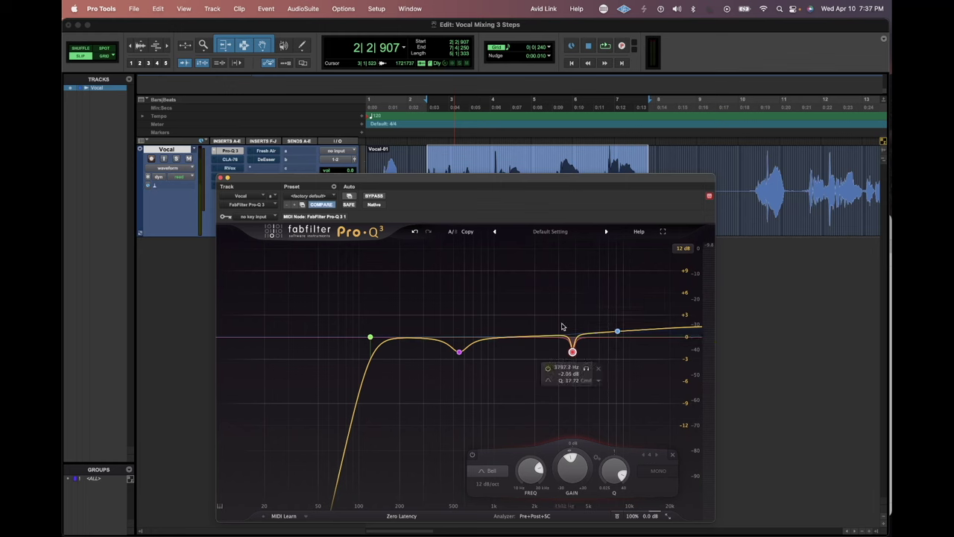
pyautogui.scroll(-5, 573, 347)
pyautogui.moveTo(485, 340)
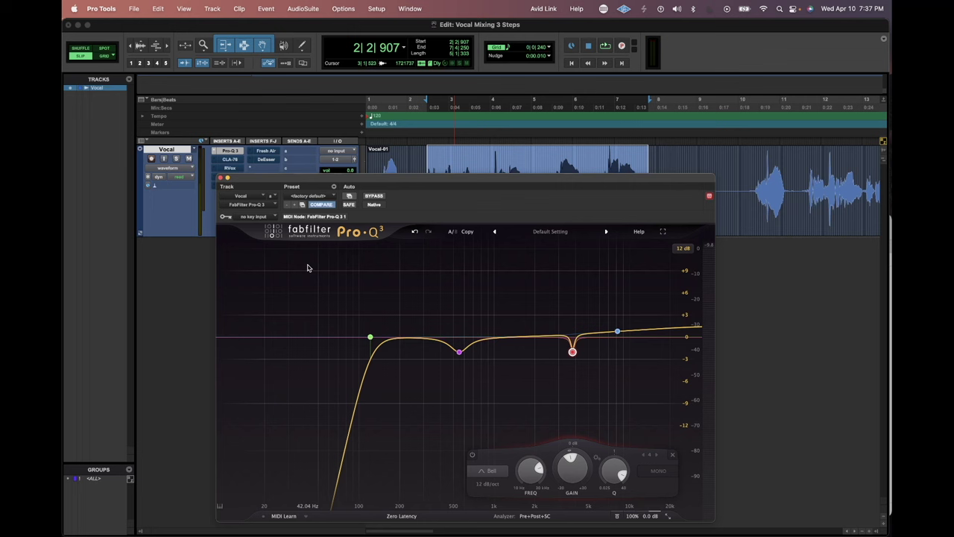
pyautogui.moveTo(321, 181); pyautogui.dragTo(360, 158)
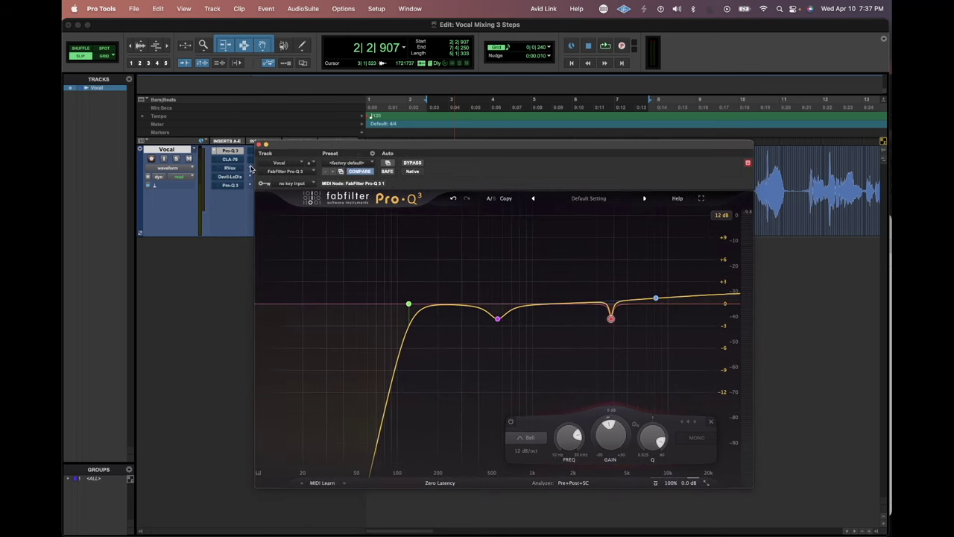
pyautogui.click(260, 144)
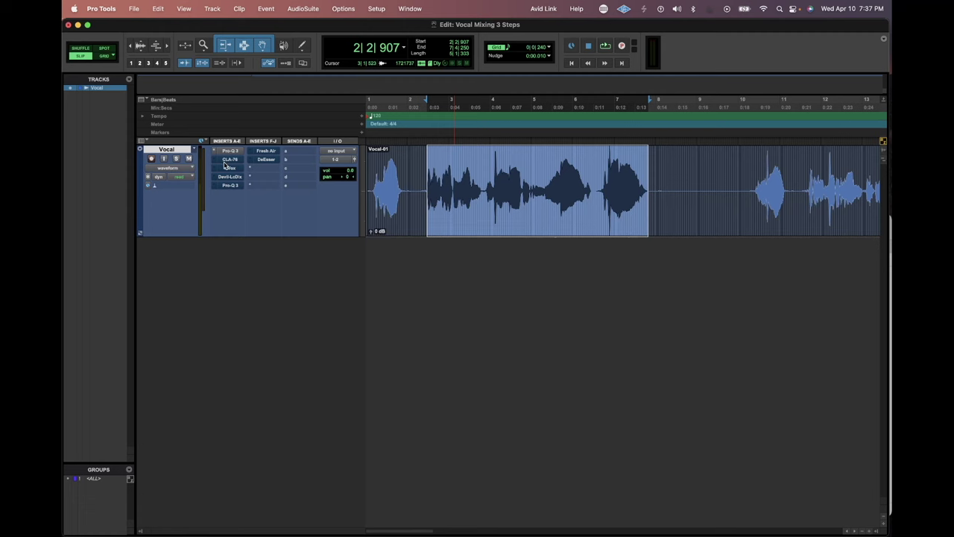
# Step: Open the vocal's CLA-76, move its window aside, and sweep Attack to settle near 4
pyautogui.click(225, 161)
pyautogui.moveTo(372, 146); pyautogui.dragTo(430, 257)
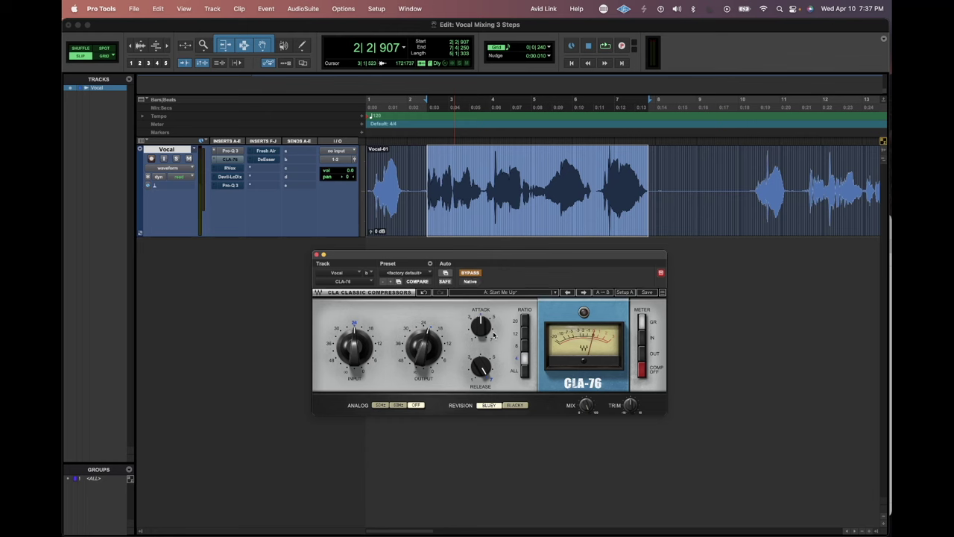
pyautogui.moveTo(492, 331)
pyautogui.mouseDown()
pyautogui.moveTo(492, 350)
pyautogui.moveTo(493, 332)
pyautogui.mouseUp()
pyautogui.moveTo(480, 326); pyautogui.dragTo(481, 357)
pyautogui.moveTo(481, 325); pyautogui.dragTo(481, 314)
pyautogui.scroll(-2, 487, 326)
# Step: Set CLA-76 Release to 4.40, select the all-buttons ratio, and lower Input to about -48
pyautogui.moveTo(482, 372); pyautogui.dragTo(481, 351)
pyautogui.moveTo(501, 254); pyautogui.dragTo(480, 255)
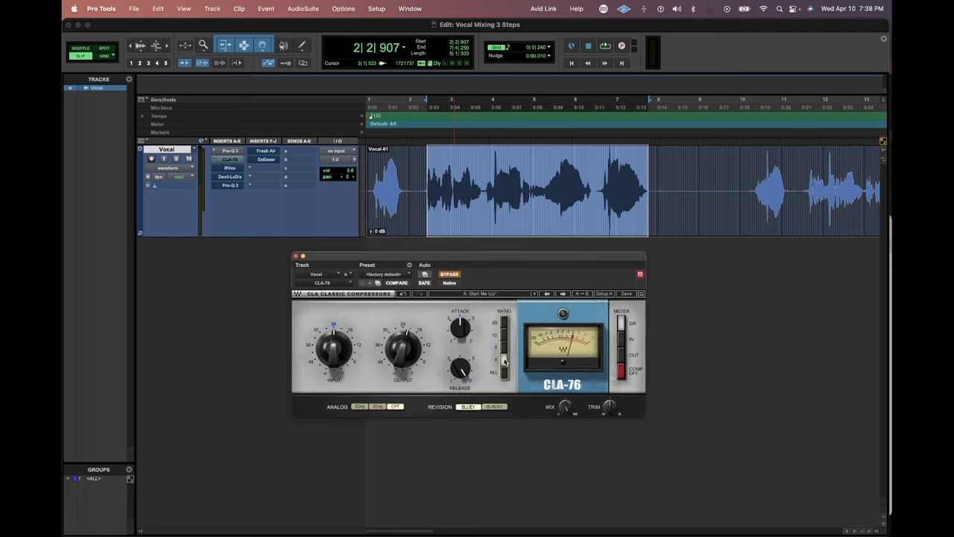
pyautogui.click(505, 366)
pyautogui.scroll(-10, 335, 345)
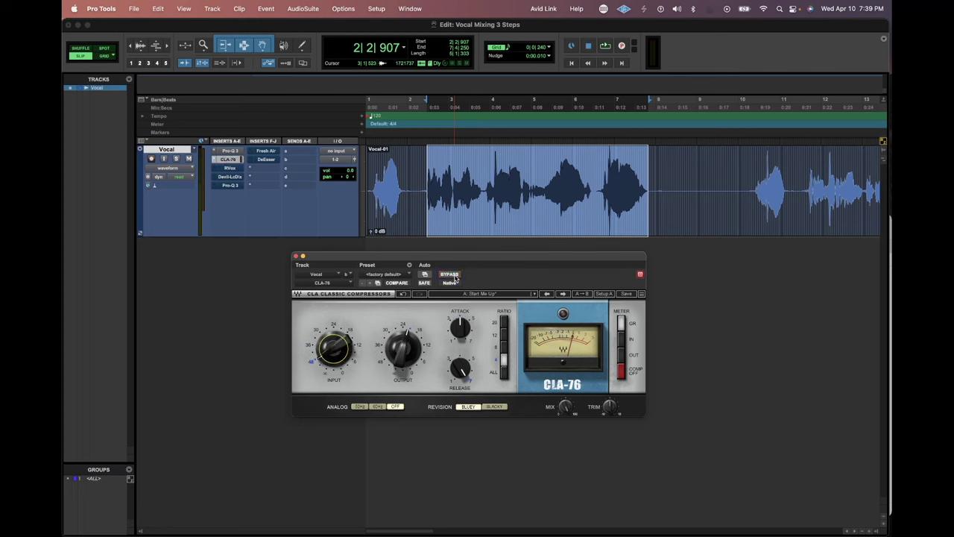
# Step: Play the whole Vocal clip while raising the CLA-76 Input to around -33
pyautogui.click(409, 231)
pyautogui.press('space')
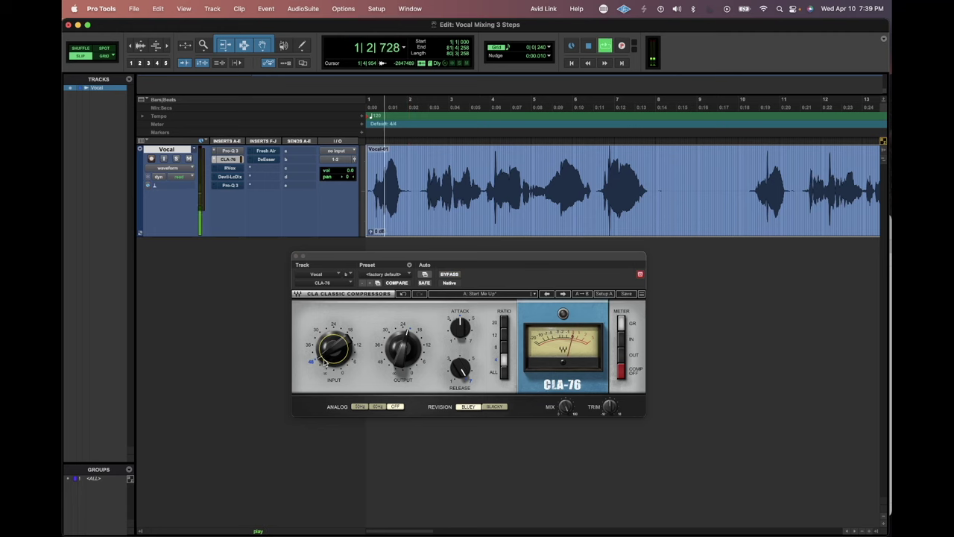
pyautogui.moveTo(334, 348); pyautogui.dragTo(334, 314)
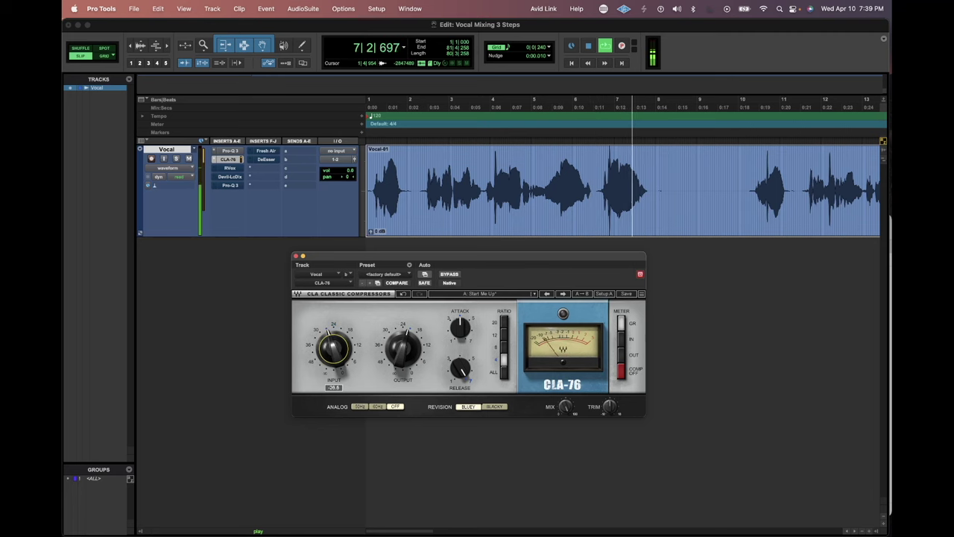
pyautogui.press('space')
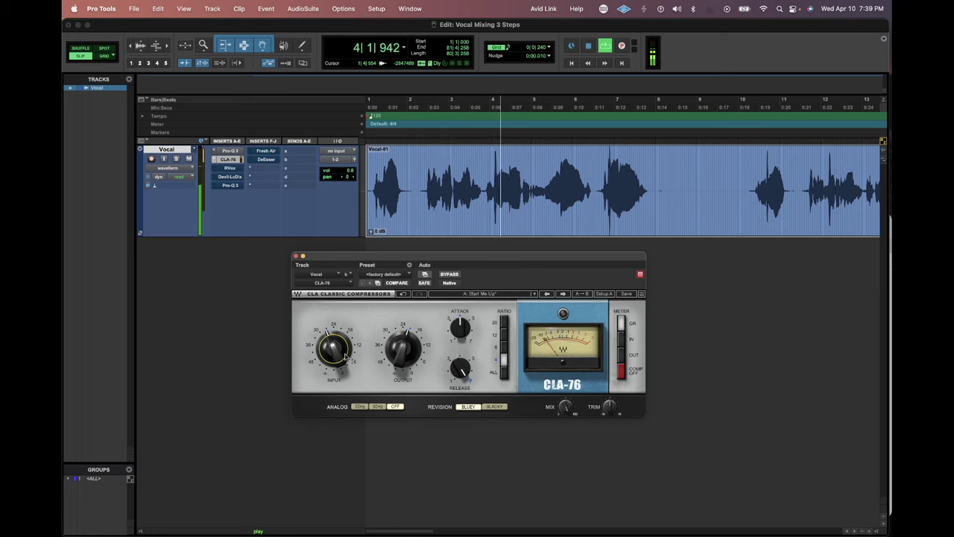
pyautogui.moveTo(346, 357)
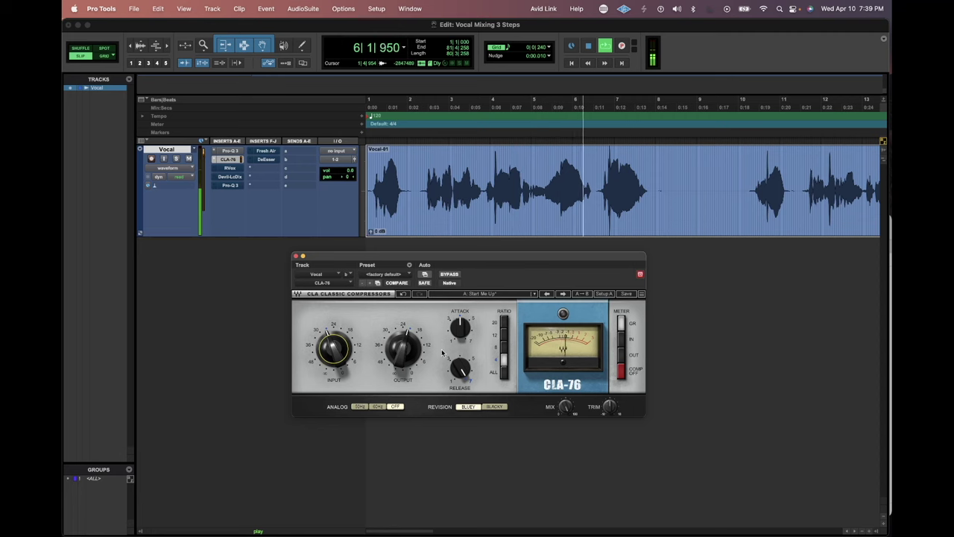
pyautogui.press('space')
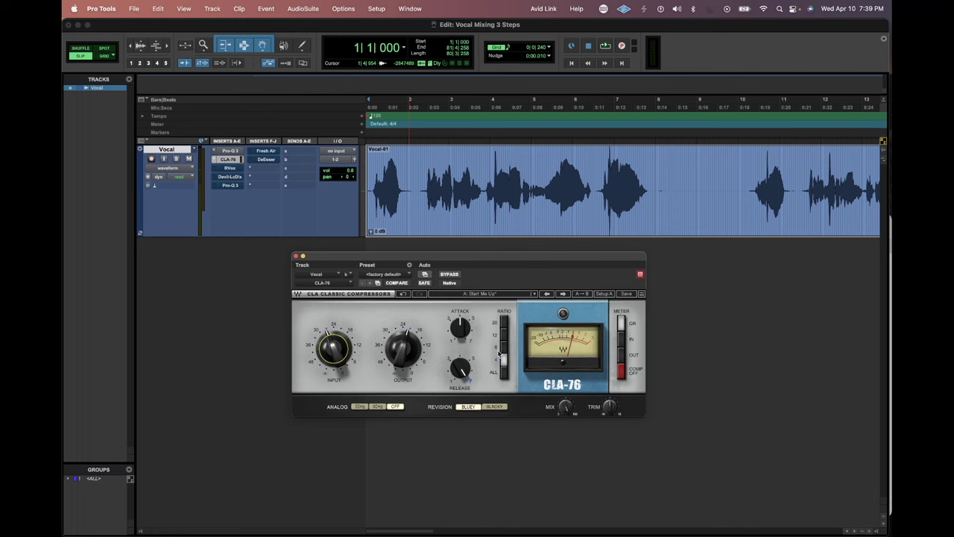
pyautogui.press('space')
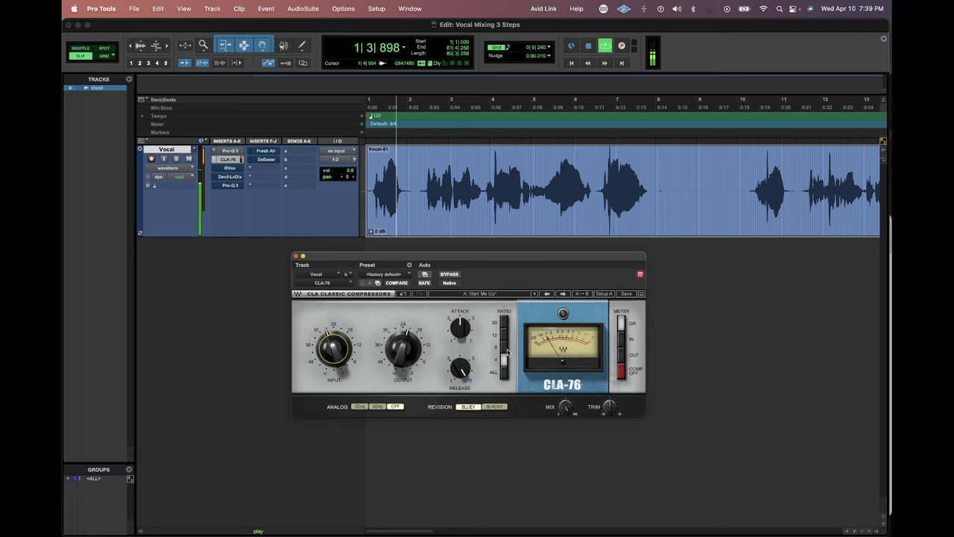
pyautogui.click(506, 348)
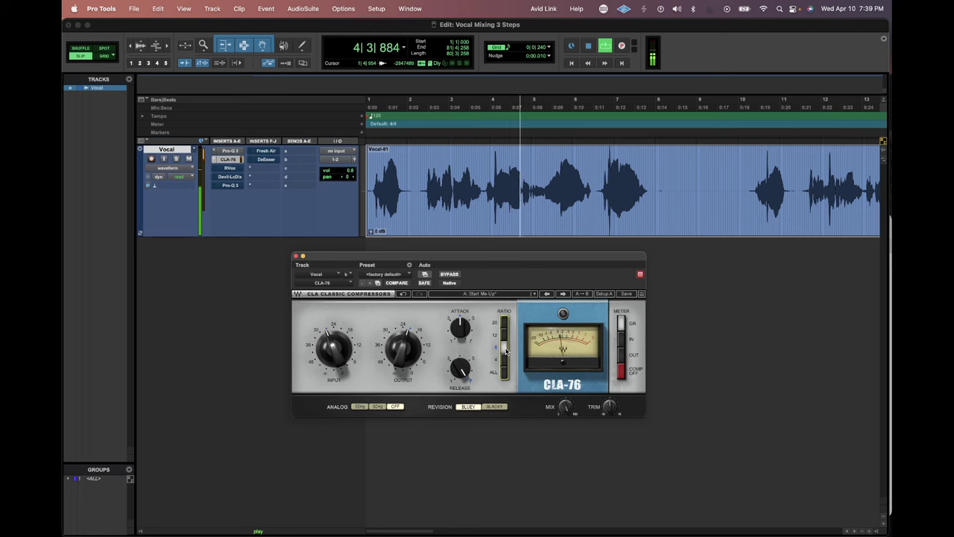
pyautogui.click(503, 360)
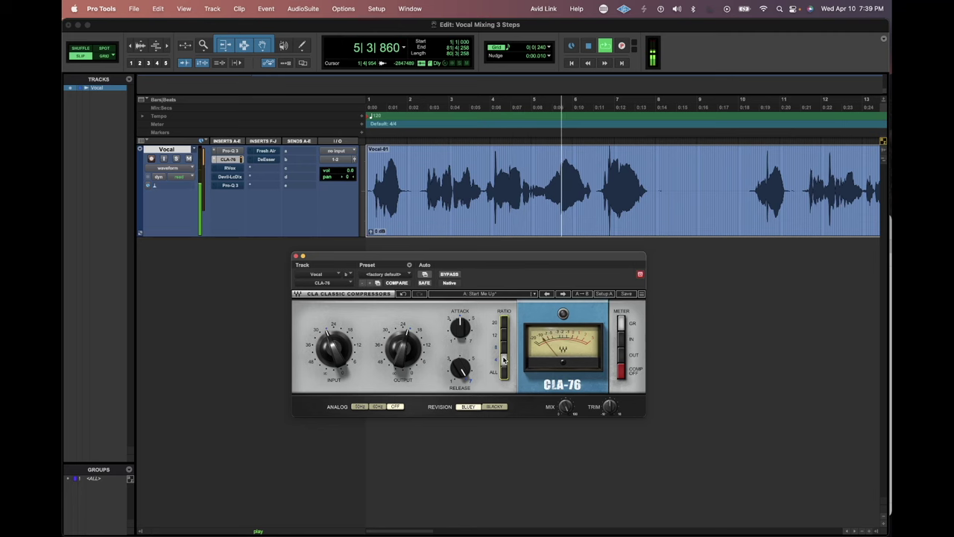
pyautogui.press('space')
pyautogui.press('space')
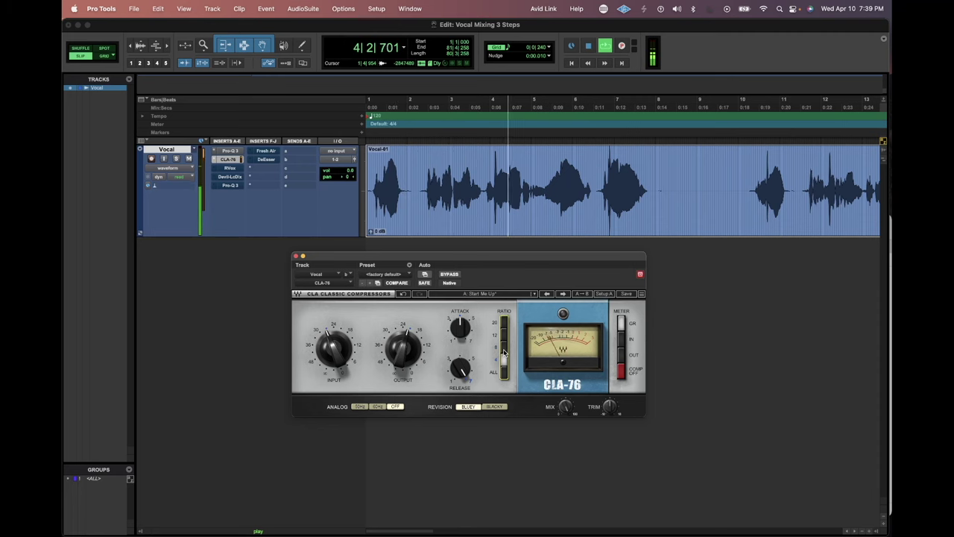
pyautogui.press('space')
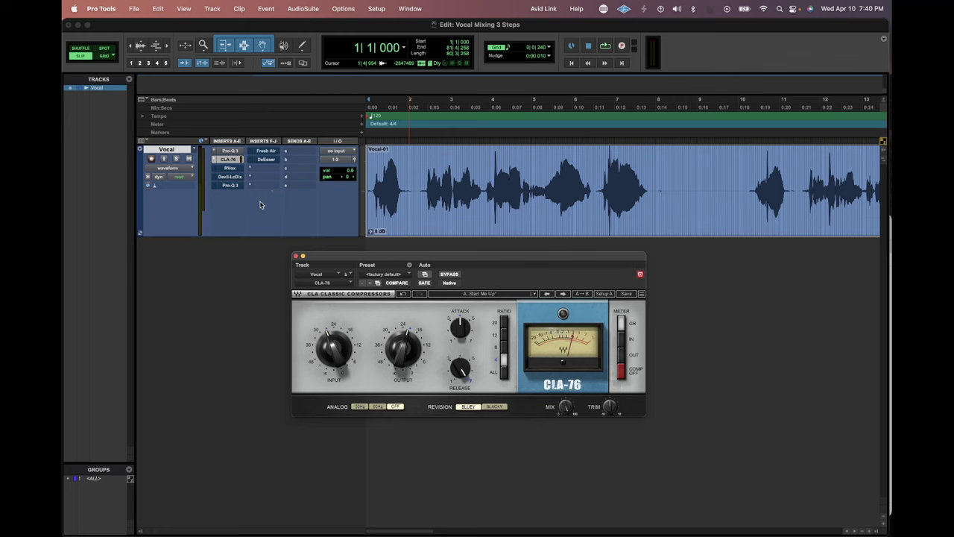
# Step: Glance at RVox on its default preset, then return the plugin window to the CLA-76
pyautogui.click(232, 169)
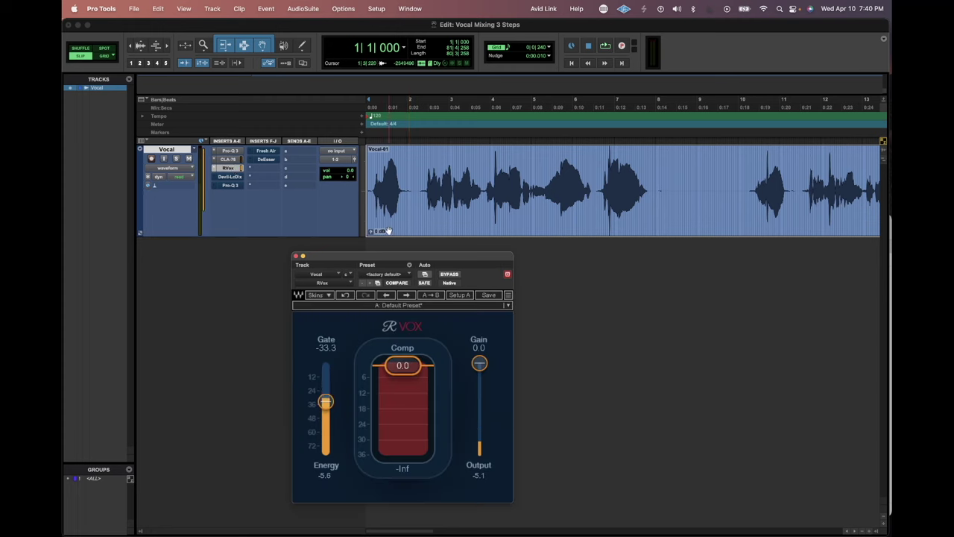
pyautogui.moveTo(392, 260); pyautogui.dragTo(539, 249)
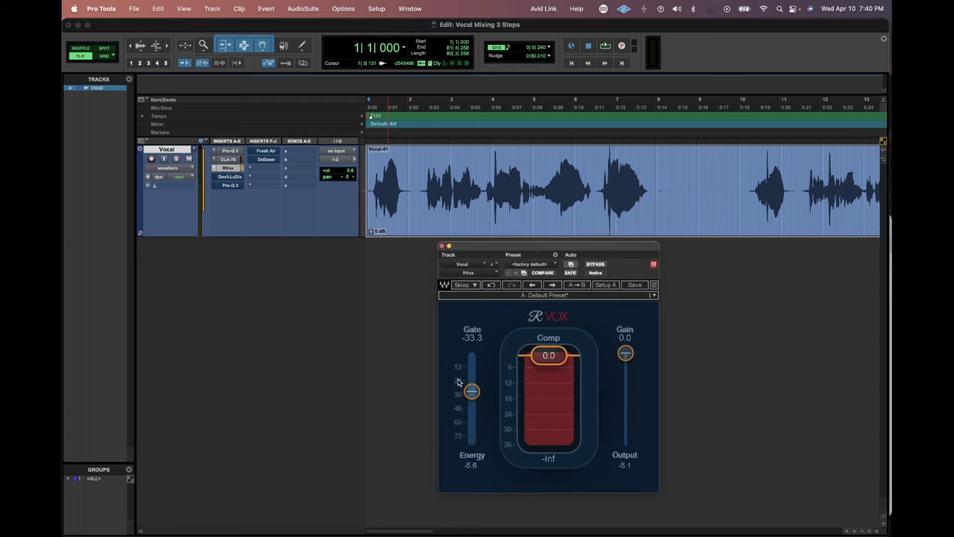
pyautogui.click(406, 183)
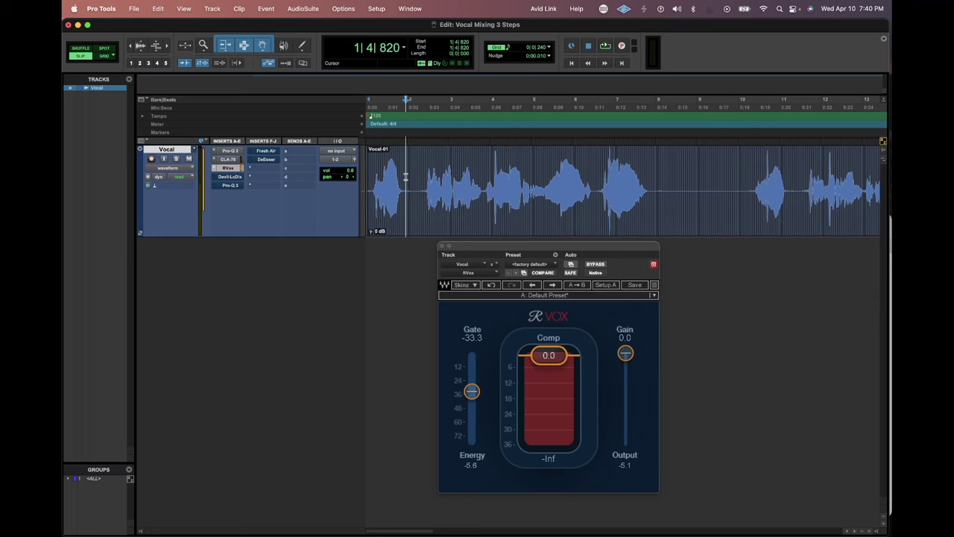
pyautogui.press('super+bracketright')
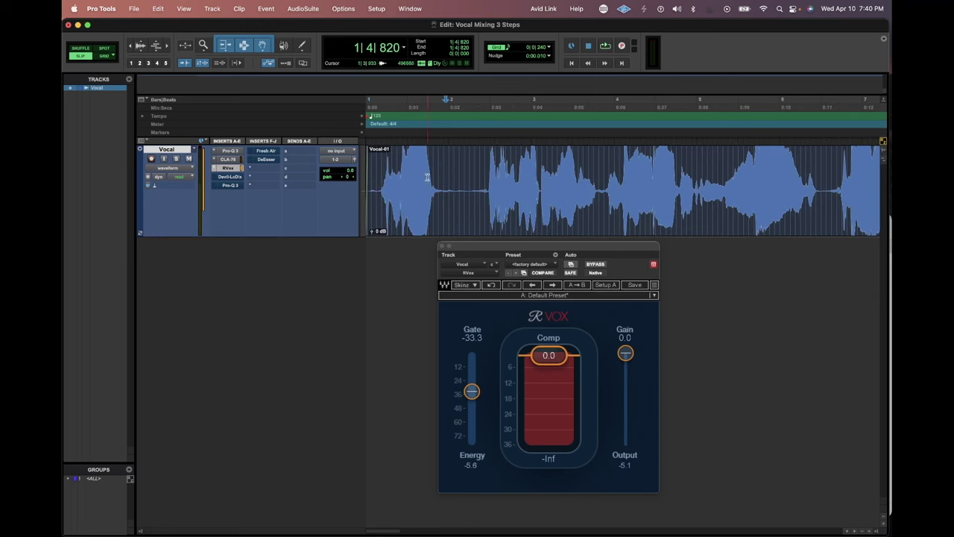
pyautogui.moveTo(439, 183); pyautogui.dragTo(596, 188)
pyautogui.click(413, 182)
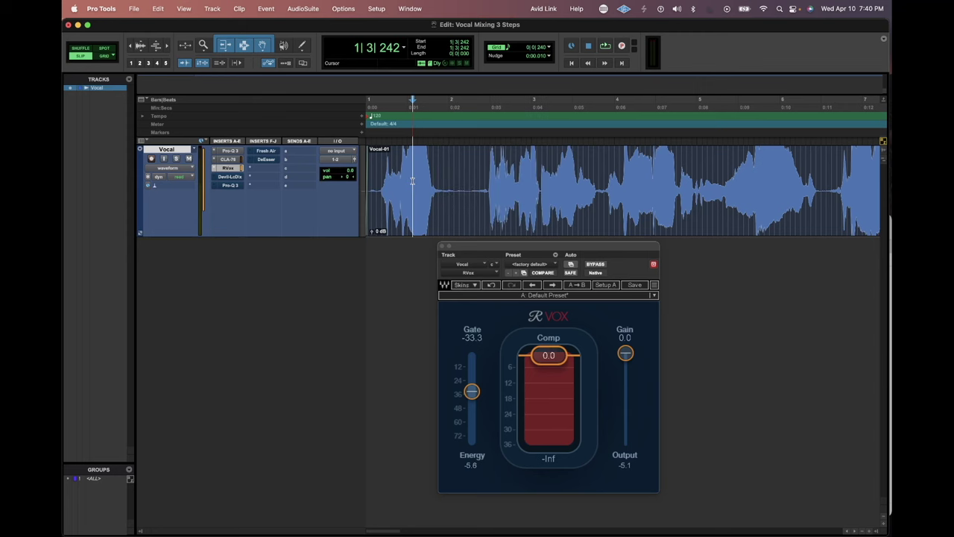
pyautogui.click(236, 159)
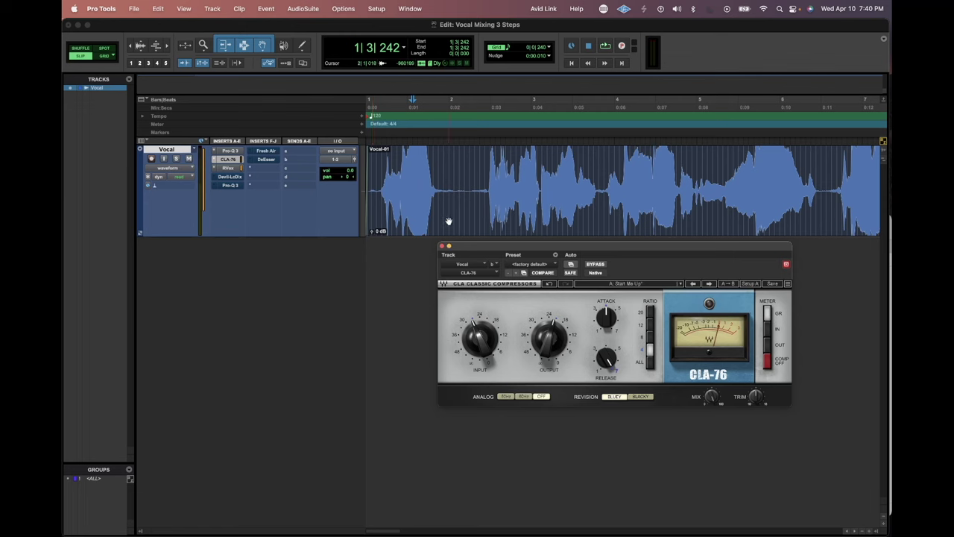
# Step: Zoom and enlarge the vocal waveform, then audition the quiet range near bar 8
pyautogui.press('super+alt+bracketleft')
pyautogui.moveTo(387, 185); pyautogui.dragTo(477, 186)
pyautogui.press('super+alt+bracketright')
pyautogui.press('super+bracketright')
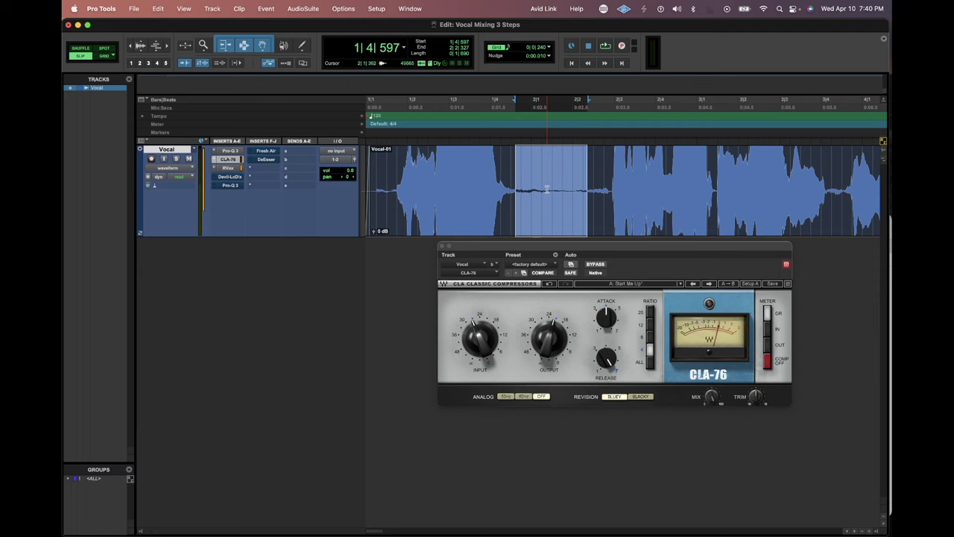
pyautogui.click(397, 182)
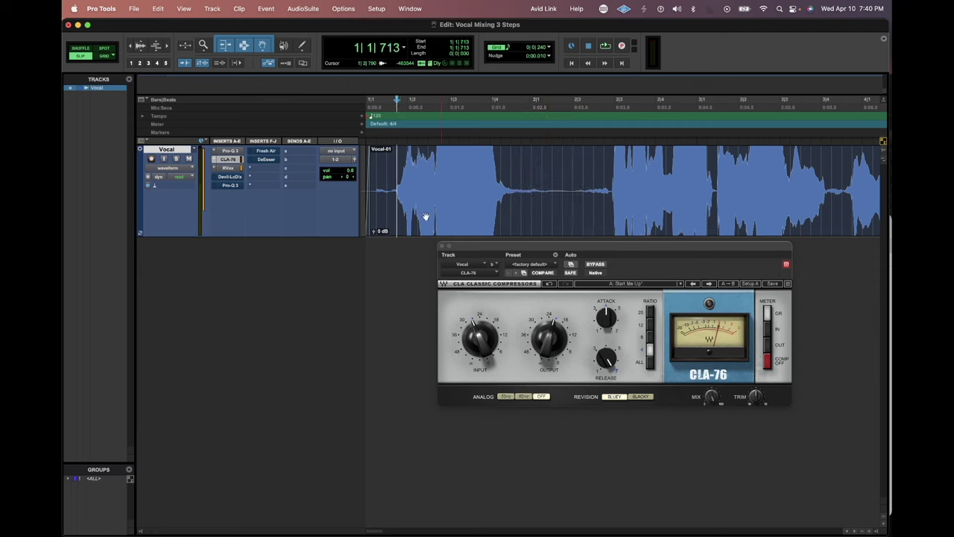
pyautogui.hscroll(10, 535, 177)
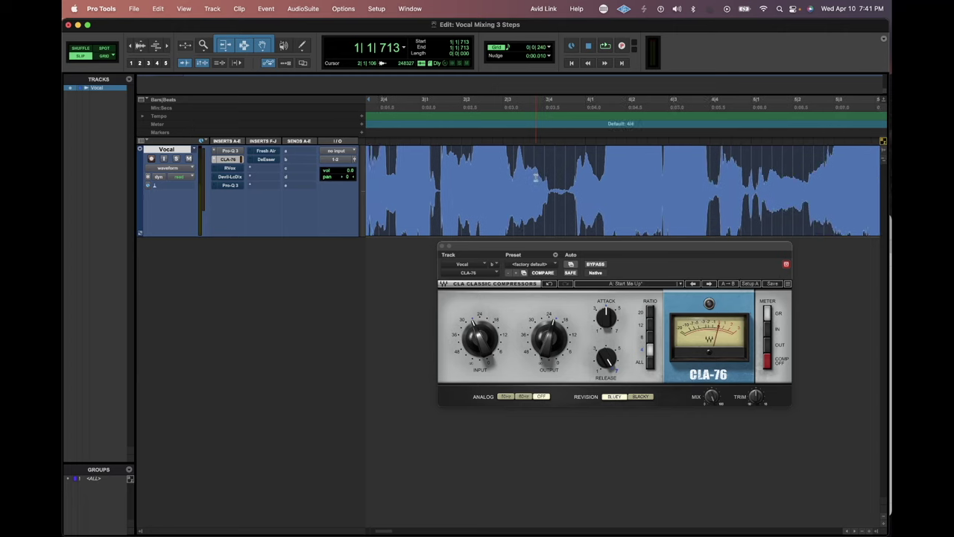
pyautogui.hscroll(10, 535, 177)
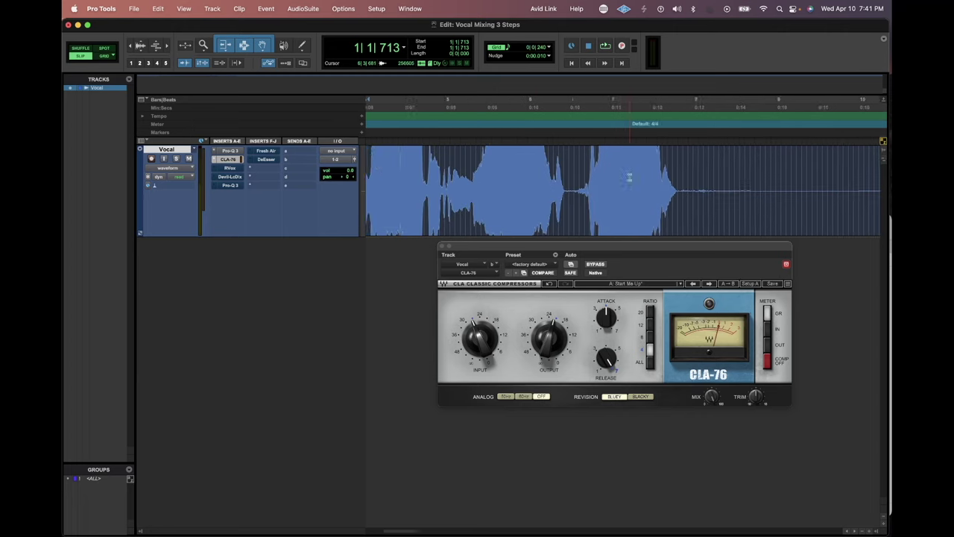
pyautogui.moveTo(562, 177); pyautogui.dragTo(638, 178)
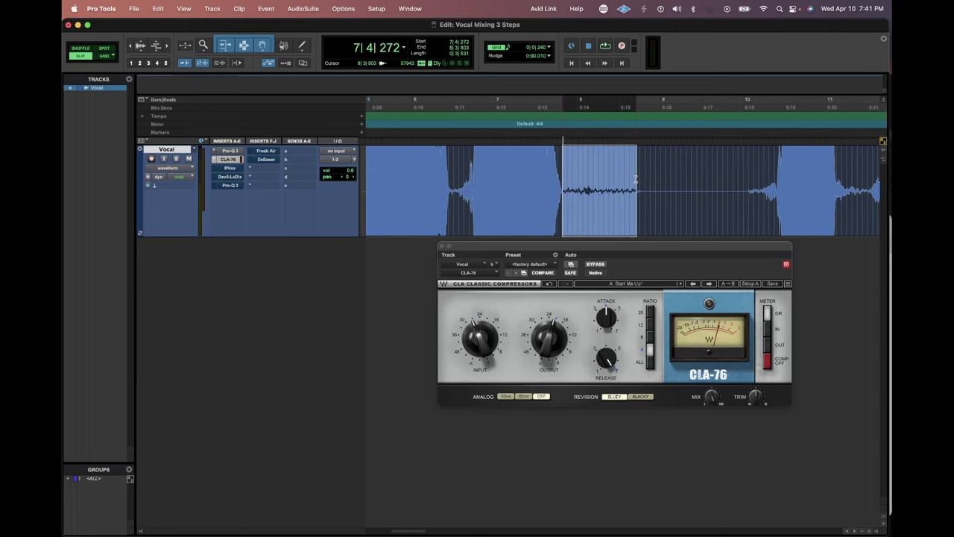
pyautogui.click(498, 175)
pyautogui.press('space')
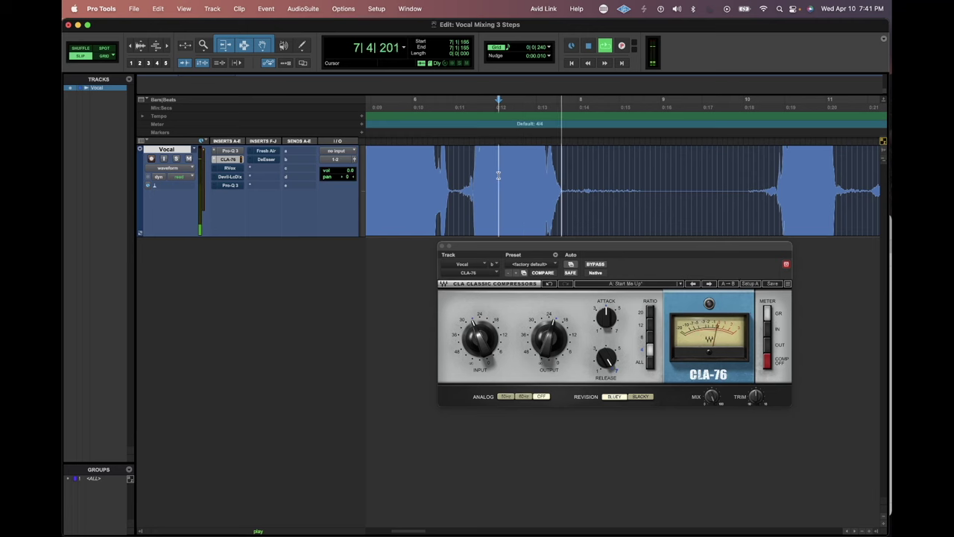
pyautogui.press('space')
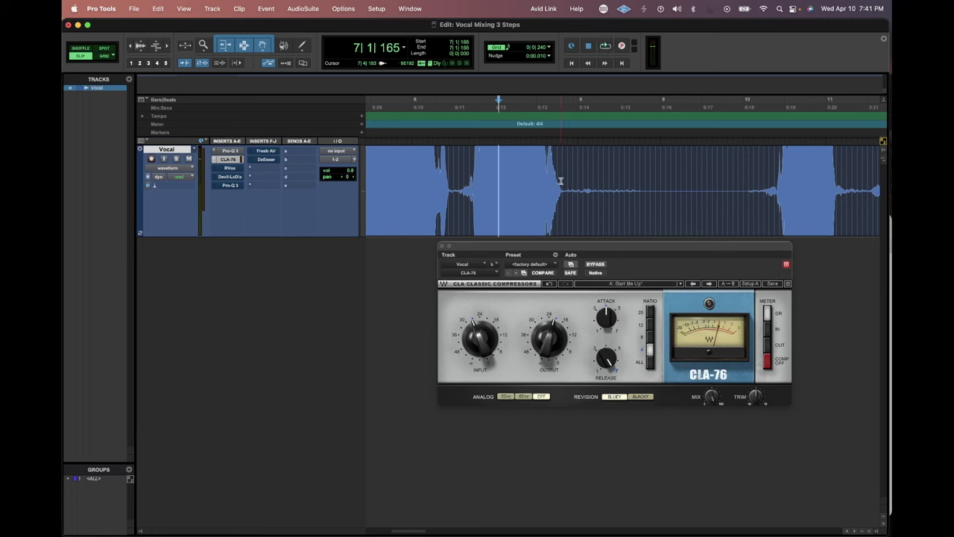
# Step: Separate the quiet gap into clip Vocal-03 and raise its clip gain to +12.1 dB
pyautogui.moveTo(561, 179); pyautogui.dragTo(655, 185)
pyautogui.press('super+e')
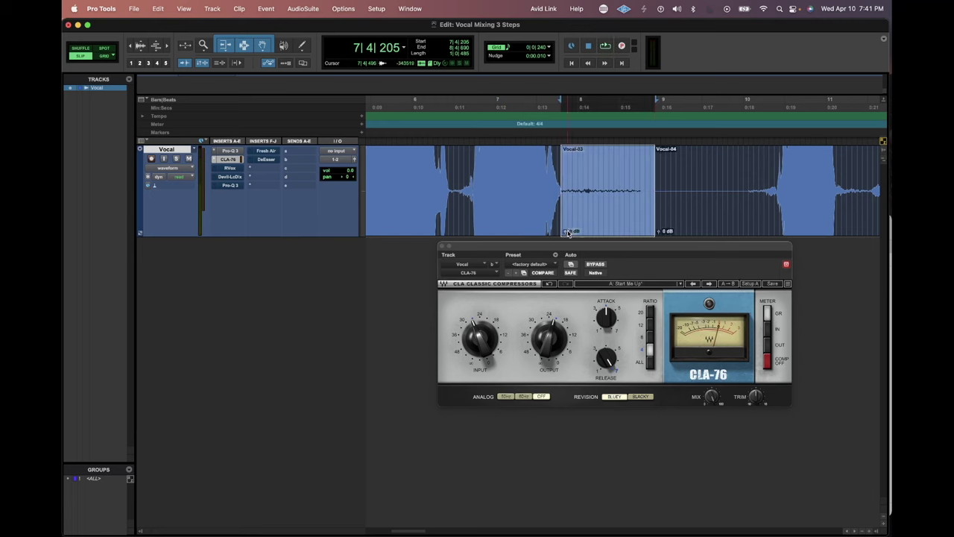
pyautogui.moveTo(568, 232); pyautogui.dragTo(568, 216)
pyautogui.press('space')
pyautogui.press('space')
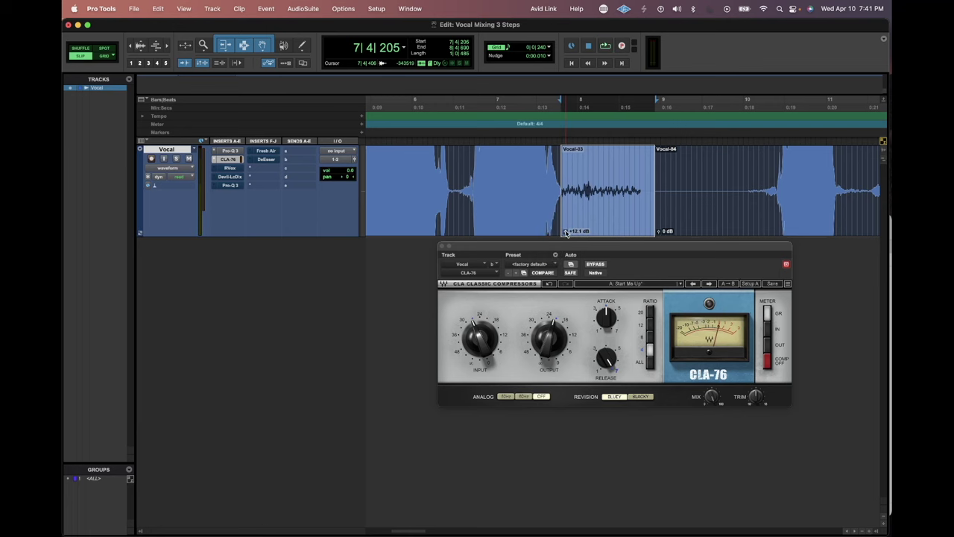
# Step: Reset Vocal-03's clip gain to 0 dB and audition the vocal from near bar 5
pyautogui.keyDown('alt'); pyautogui.click(567, 233); pyautogui.keyUp('alt')
pyautogui.click(230, 168)
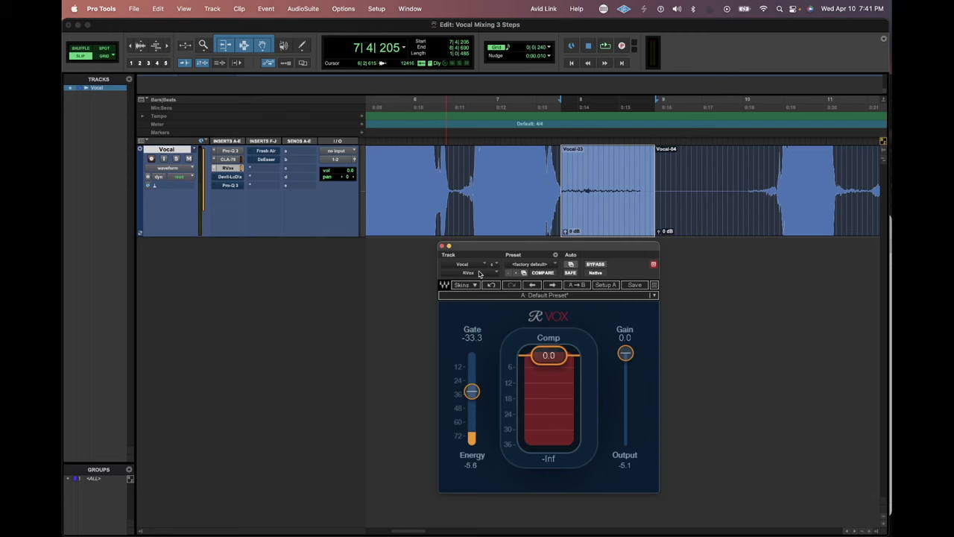
pyautogui.moveTo(495, 247); pyautogui.dragTo(505, 252)
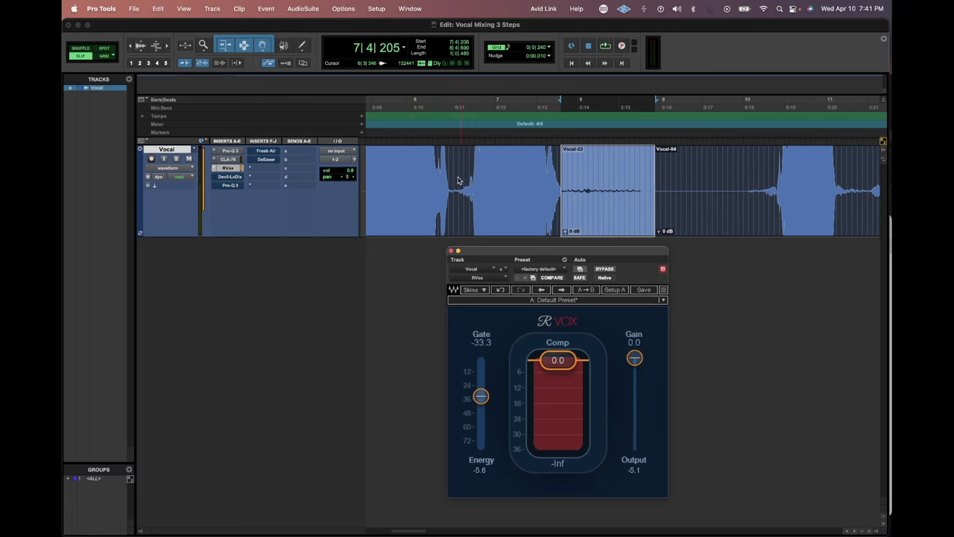
pyautogui.click(382, 183)
pyautogui.press('space')
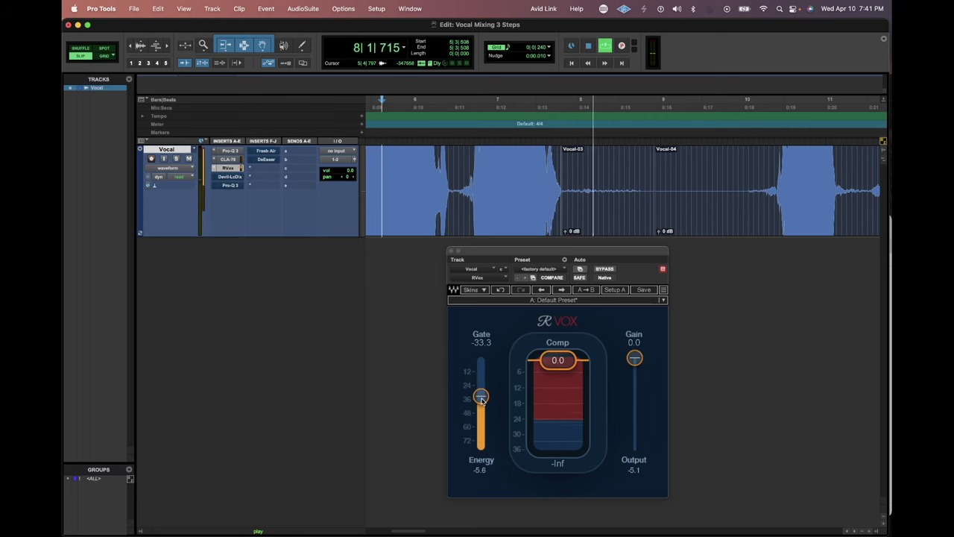
pyautogui.press('space')
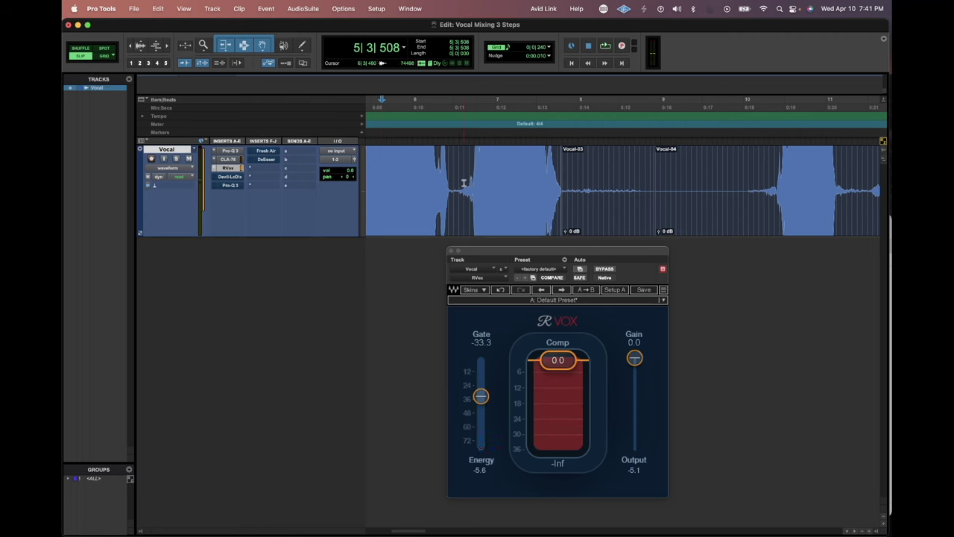
# Step: Delete the short noise near bar 6 and the Vocal-03 clip
pyautogui.moveTo(463, 183)
pyautogui.mouseDown()
pyautogui.moveTo(473, 183)
pyautogui.moveTo(461, 184)
pyautogui.mouseUp()
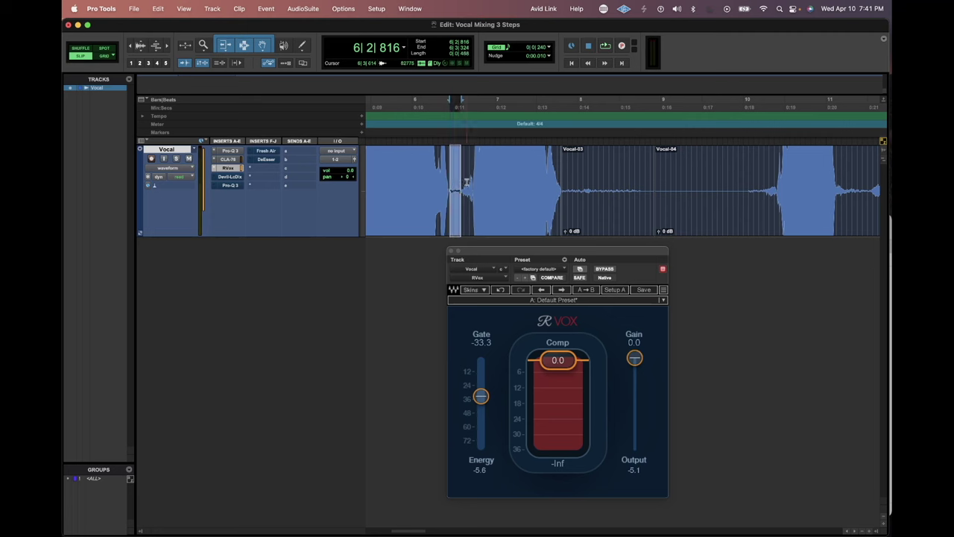
pyautogui.press('Delete')
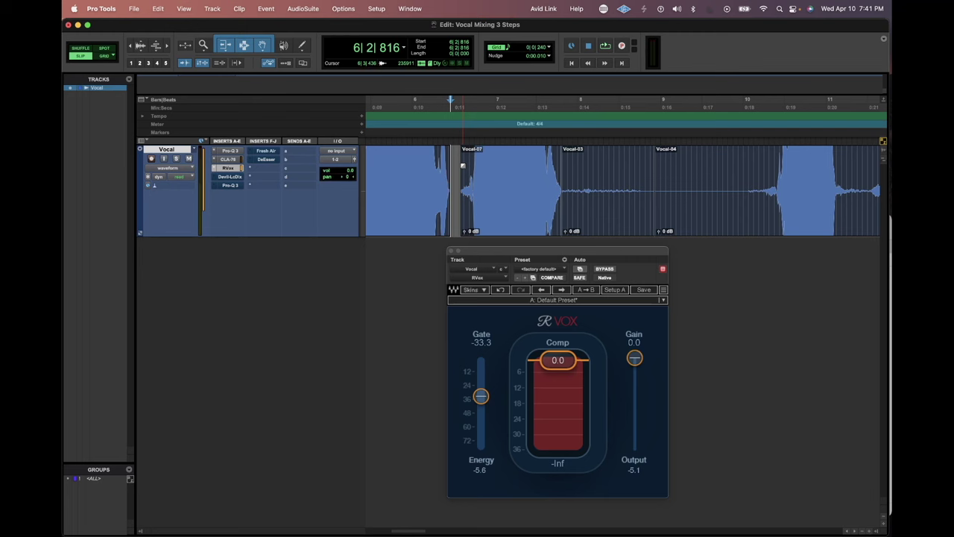
pyautogui.moveTo(462, 172); pyautogui.dragTo(445, 153)
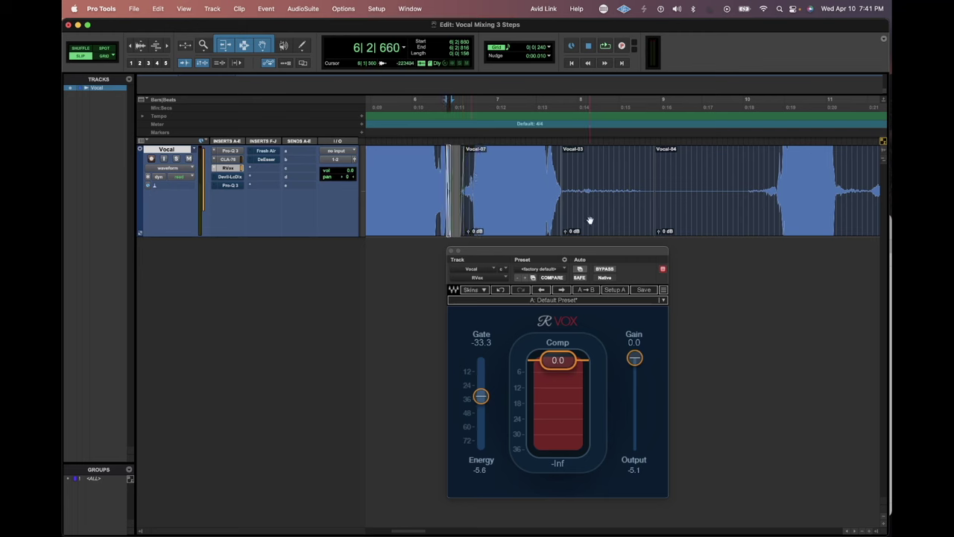
pyautogui.click(590, 220)
pyautogui.press('Delete')
pyautogui.moveTo(562, 152); pyautogui.dragTo(558, 153)
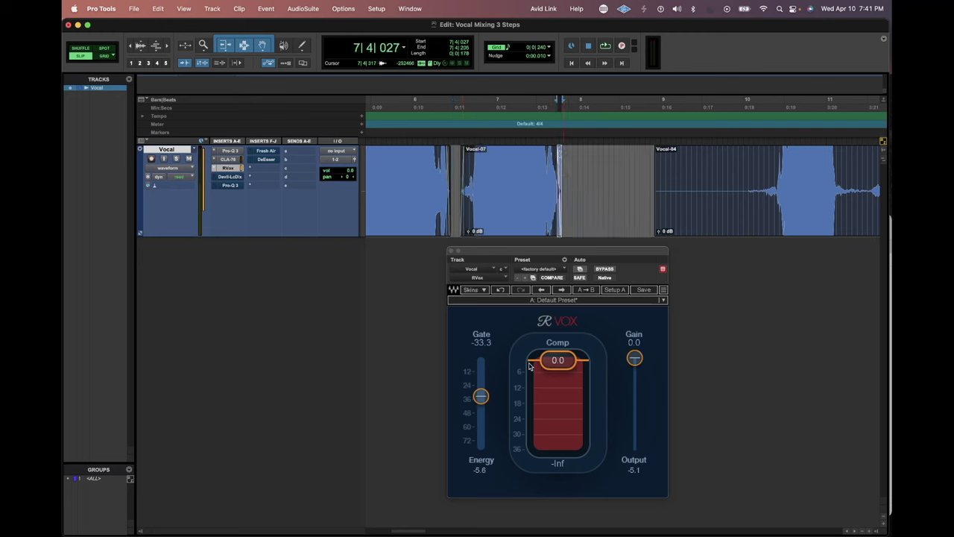
# Step: Close the RVox window and save the session
pyautogui.moveTo(478, 255); pyautogui.dragTo(424, 260)
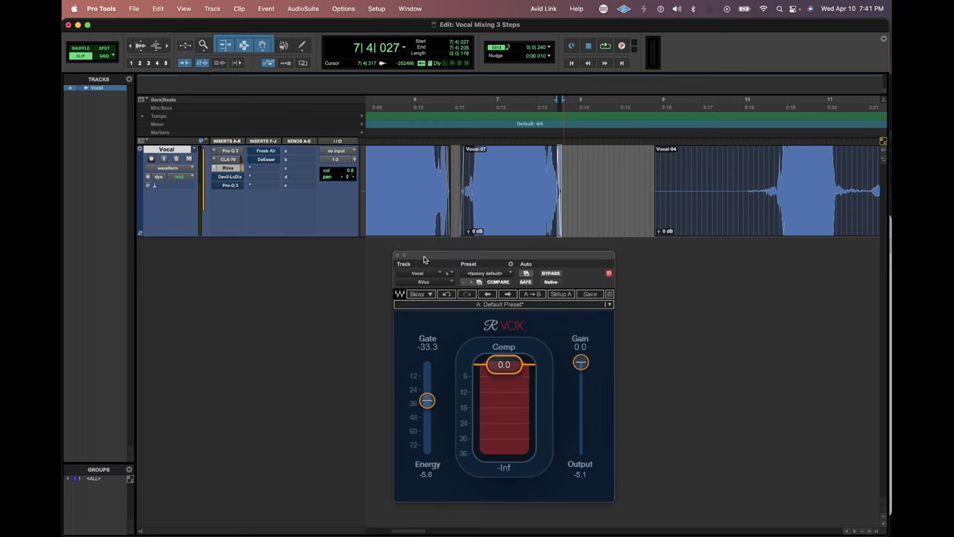
pyautogui.click(397, 255)
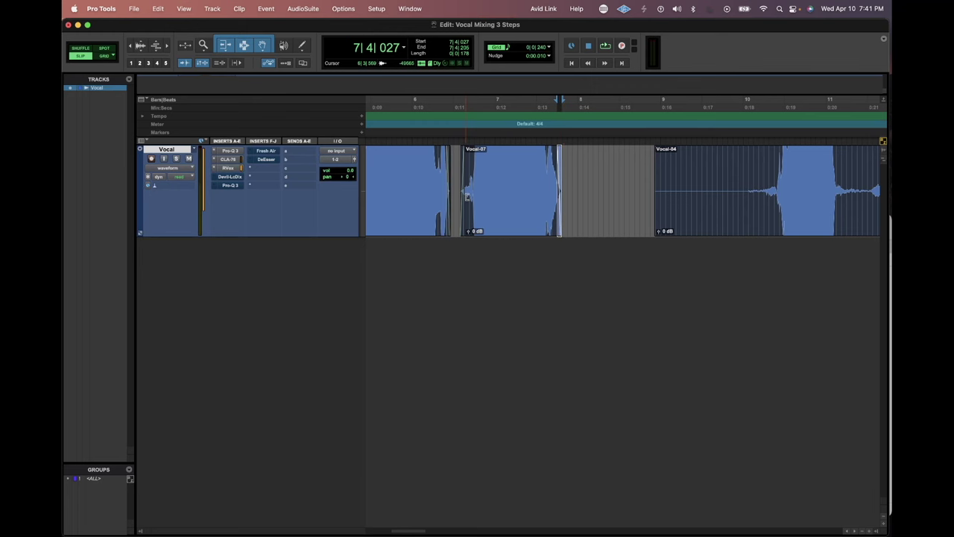
pyautogui.hscroll(-10, 466, 192)
pyautogui.press('super+s')
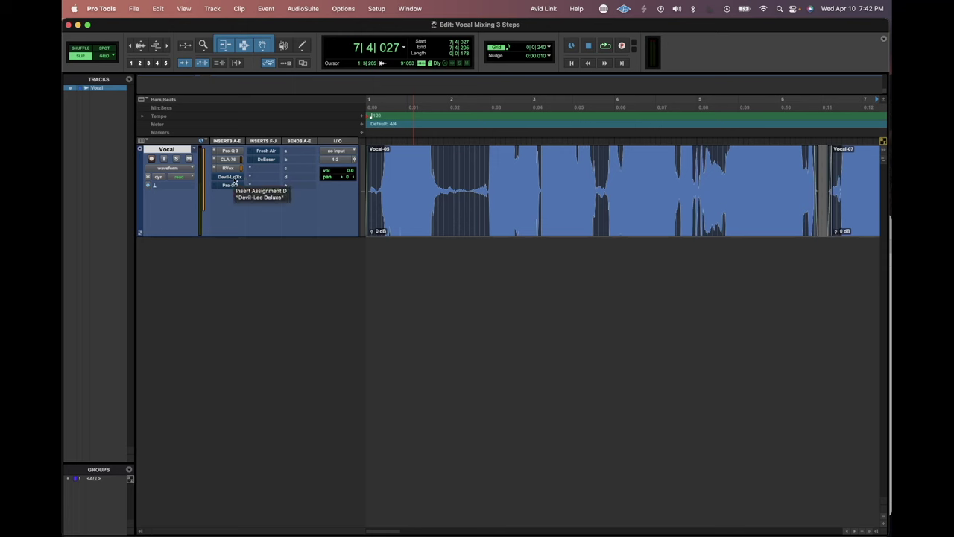
# Step: Open the vocal's Devil-Loc Deluxe, zoom out to bars 1–13, and read its Mix value of 4.0 %
pyautogui.click(233, 177)
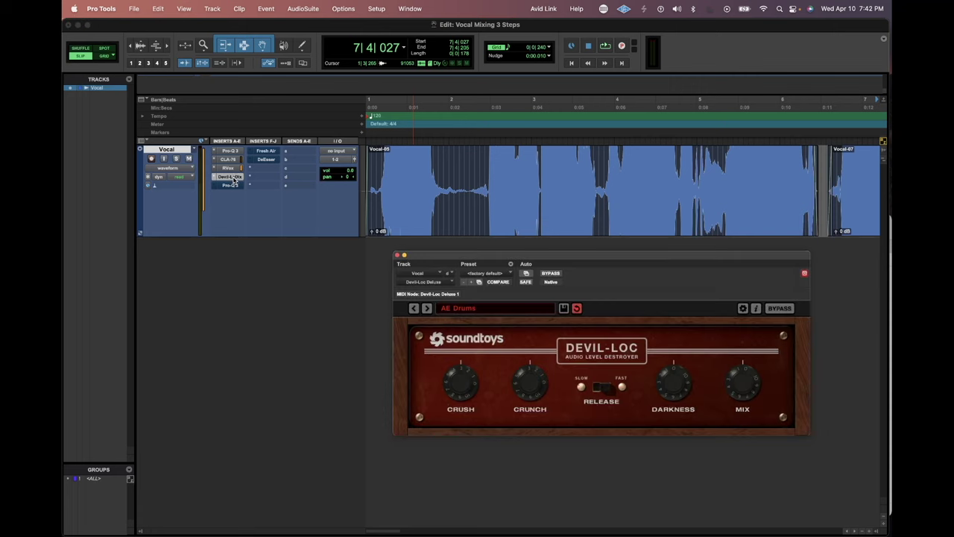
pyautogui.moveTo(618, 252); pyautogui.dragTo(454, 253)
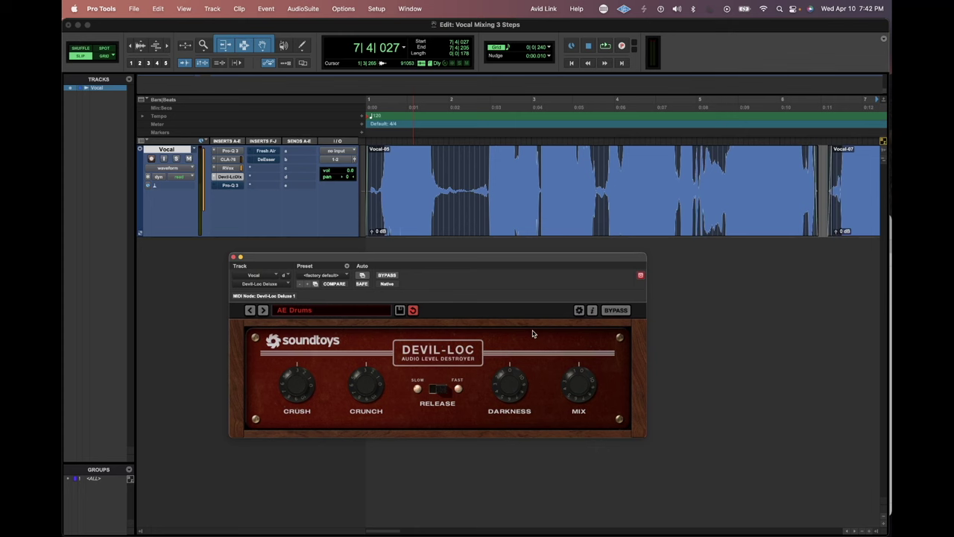
pyautogui.moveTo(529, 262); pyautogui.dragTo(575, 290)
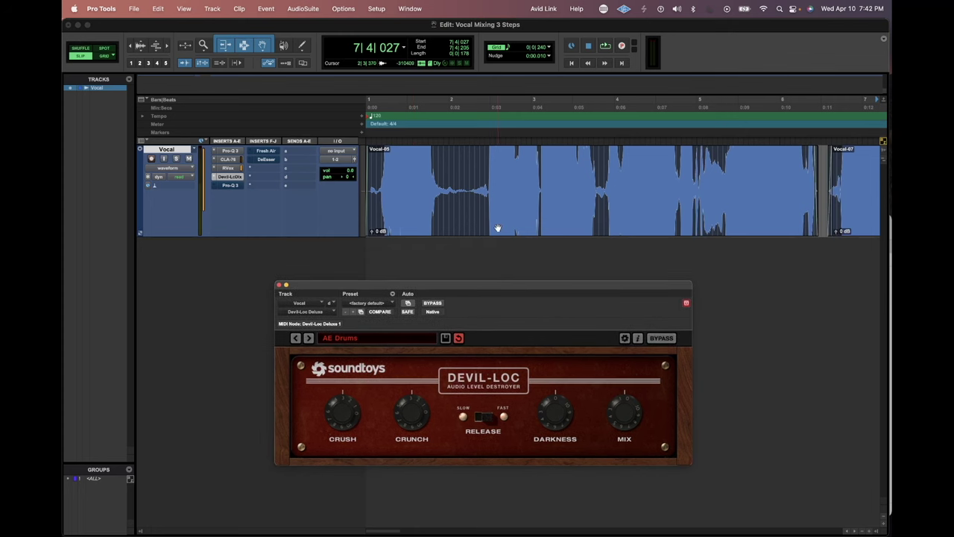
pyautogui.press('super+bracketleft')
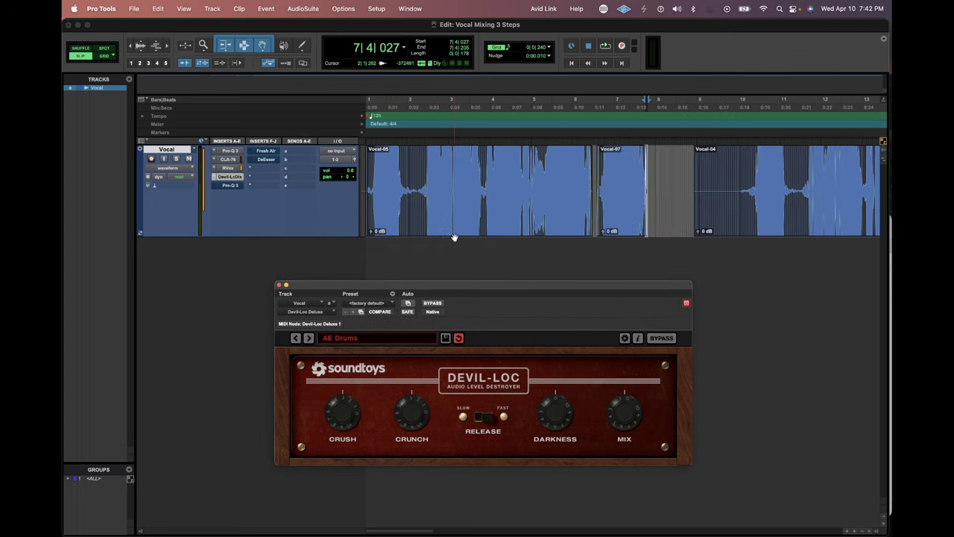
pyautogui.click(650, 168)
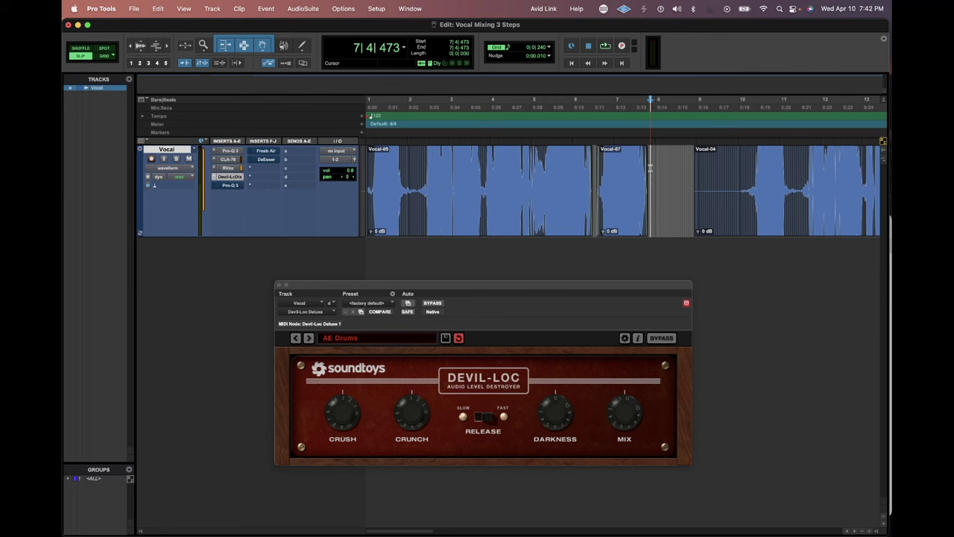
pyautogui.click(622, 445)
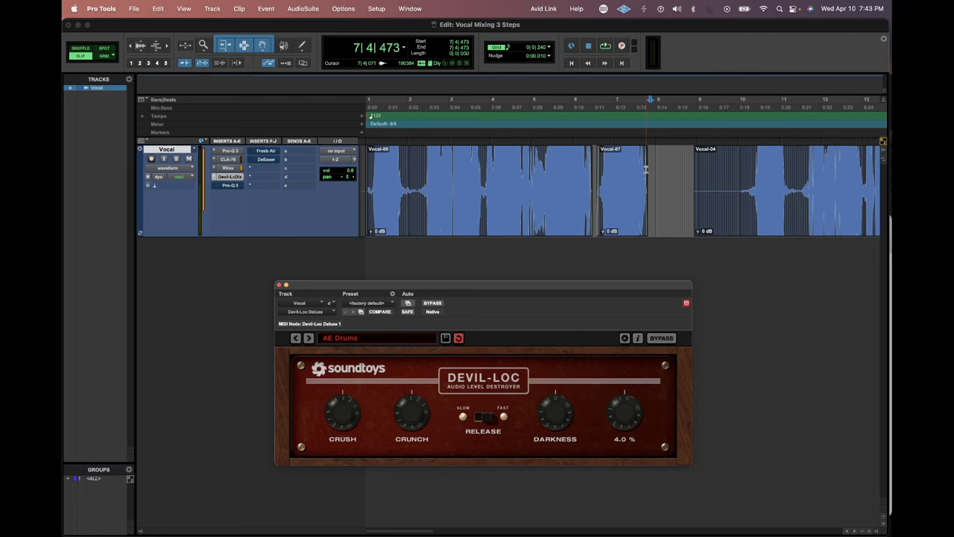
# Step: Select the vocal from bar 1 and turn the Devil-Loc Mix down to 0.0 %
pyautogui.moveTo(651, 173); pyautogui.dragTo(351, 172)
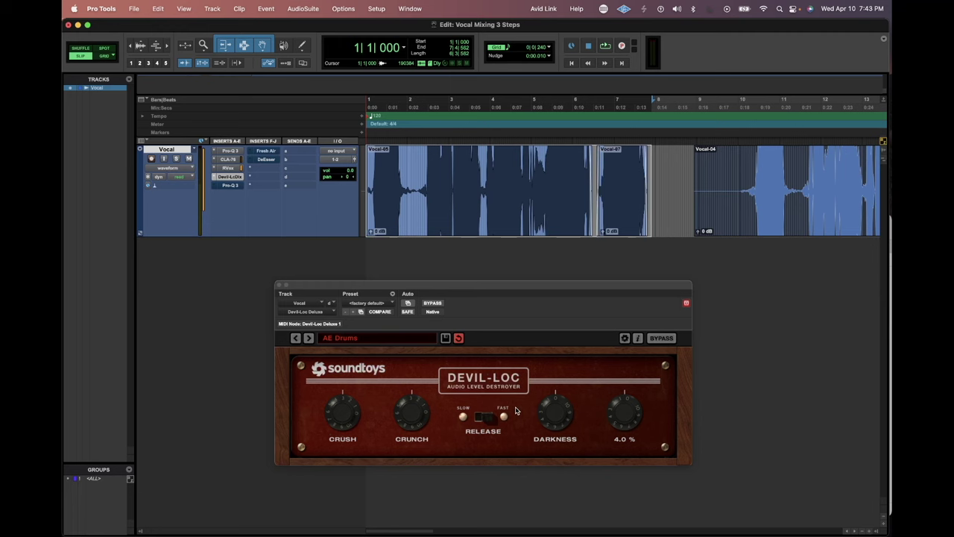
pyautogui.moveTo(454, 288); pyautogui.dragTo(446, 279)
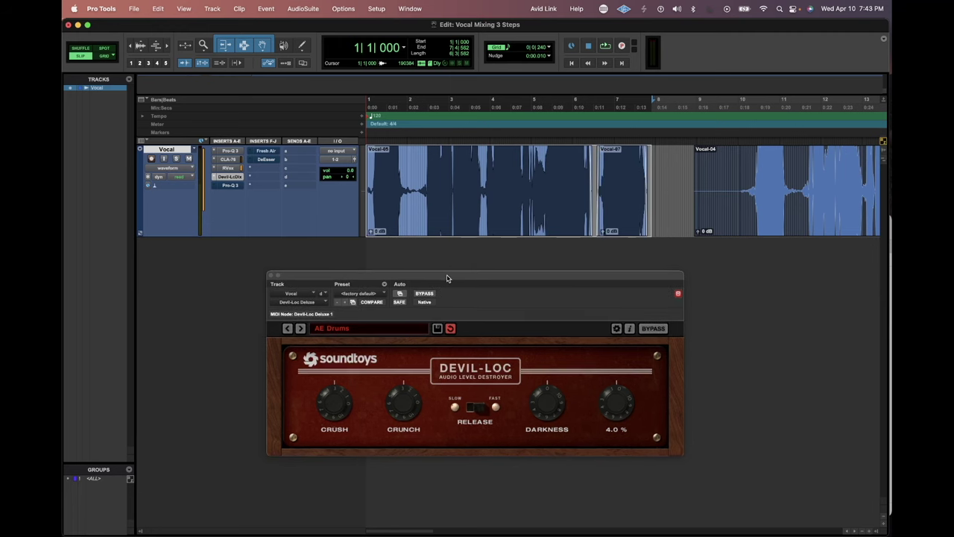
pyautogui.click(343, 395)
pyautogui.moveTo(626, 414); pyautogui.dragTo(618, 422)
pyautogui.moveTo(443, 275)
pyautogui.mouseDown()
pyautogui.moveTo(457, 258)
pyautogui.moveTo(432, 260)
pyautogui.mouseUp()
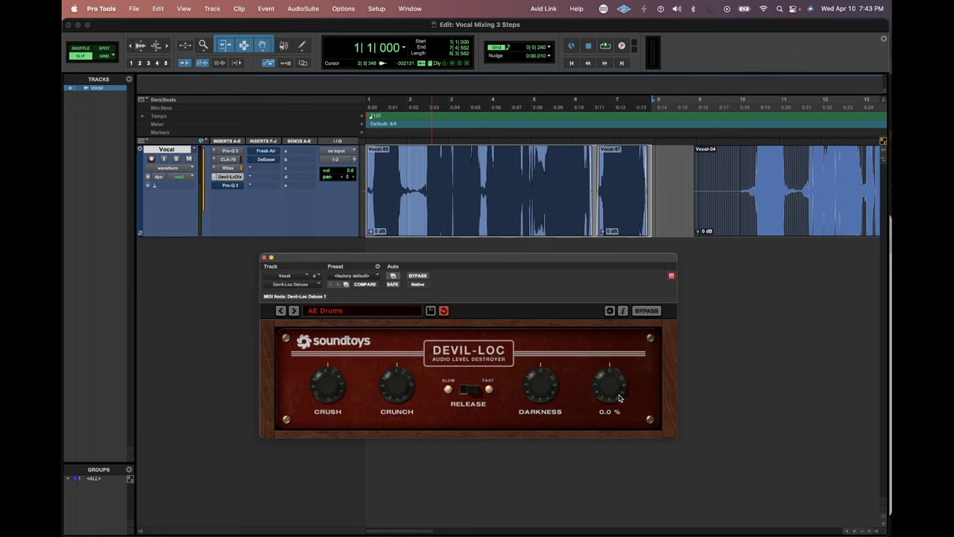
# Step: Raise the Devil-Loc Mix through 39 % to 97.5 % while auditioning playback
pyautogui.press('space')
pyautogui.moveTo(609, 403); pyautogui.dragTo(614, 365)
pyautogui.scroll(2, 614, 365)
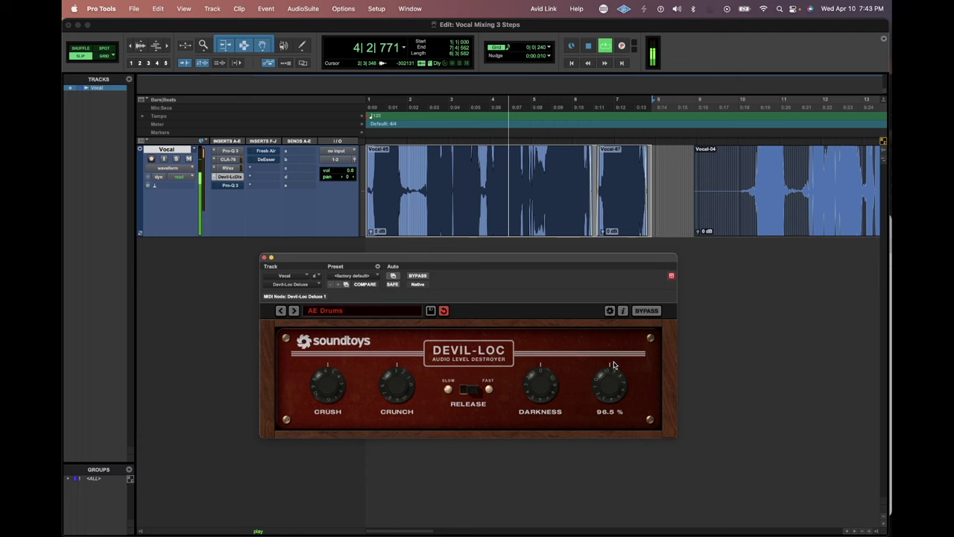
pyautogui.scroll(1, 614, 365)
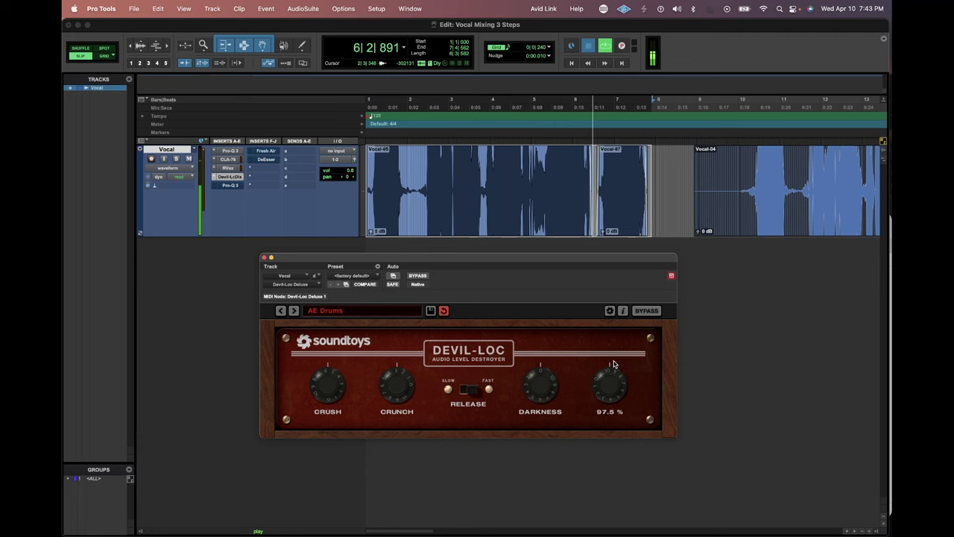
pyautogui.press('space')
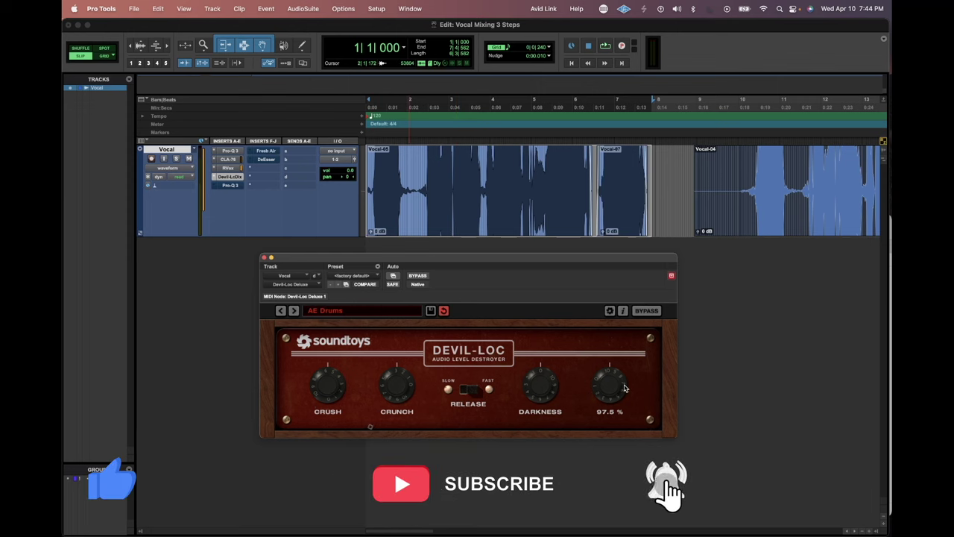
# Step: Lower the Devil-Loc Mix from about 81 % down to 4.5 % while listening
pyautogui.moveTo(623, 382); pyautogui.dragTo(581, 385)
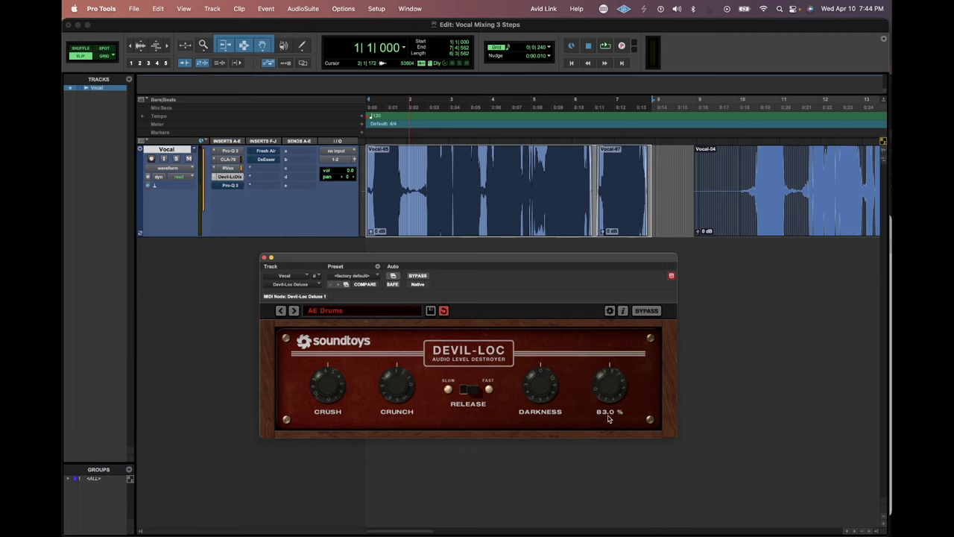
pyautogui.press('space')
pyautogui.moveTo(608, 419)
pyautogui.mouseDown()
pyautogui.moveTo(606, 429)
pyautogui.moveTo(607, 392)
pyautogui.moveTo(604, 412)
pyautogui.mouseUp()
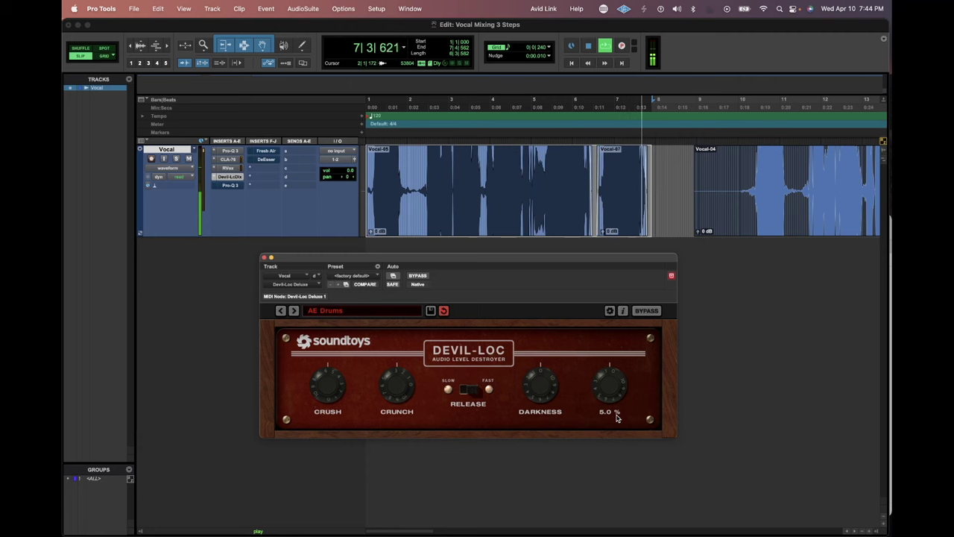
pyautogui.press('space')
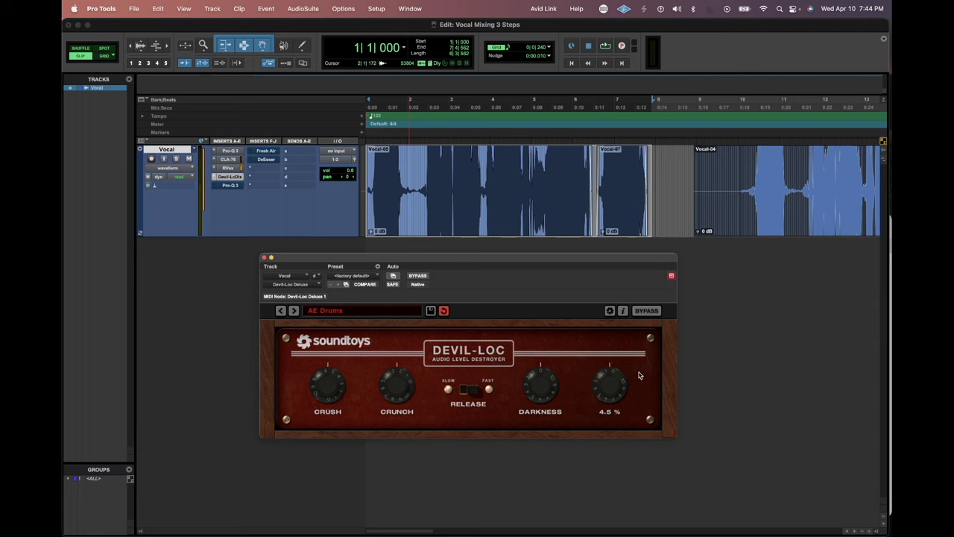
# Step: Close the Devil-Loc window and play the vocal twice to hear the insert chain
pyautogui.click(264, 257)
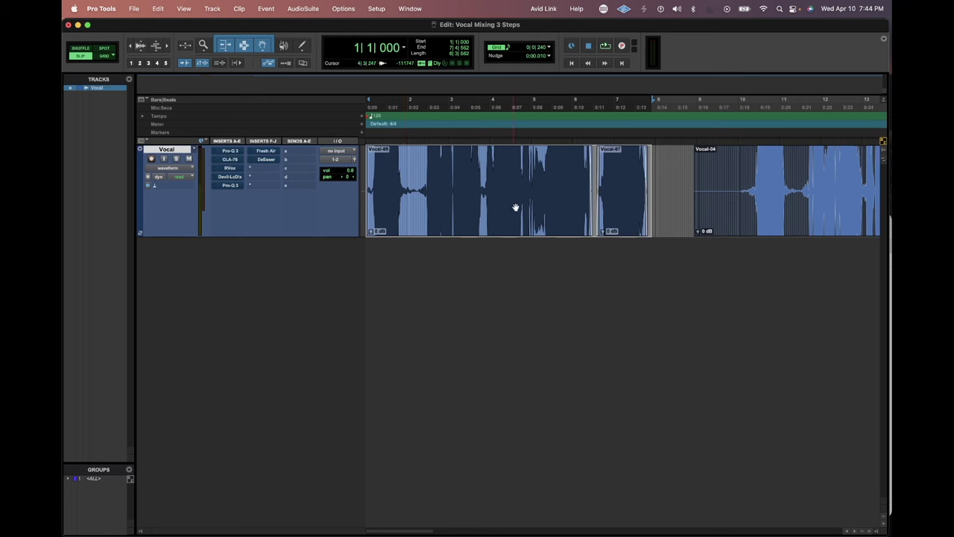
pyautogui.press('space')
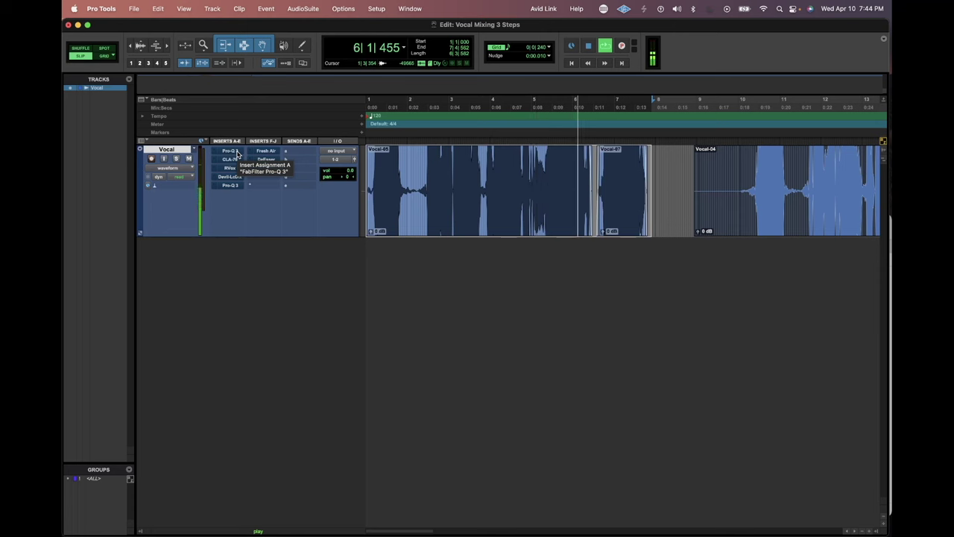
pyautogui.press('space')
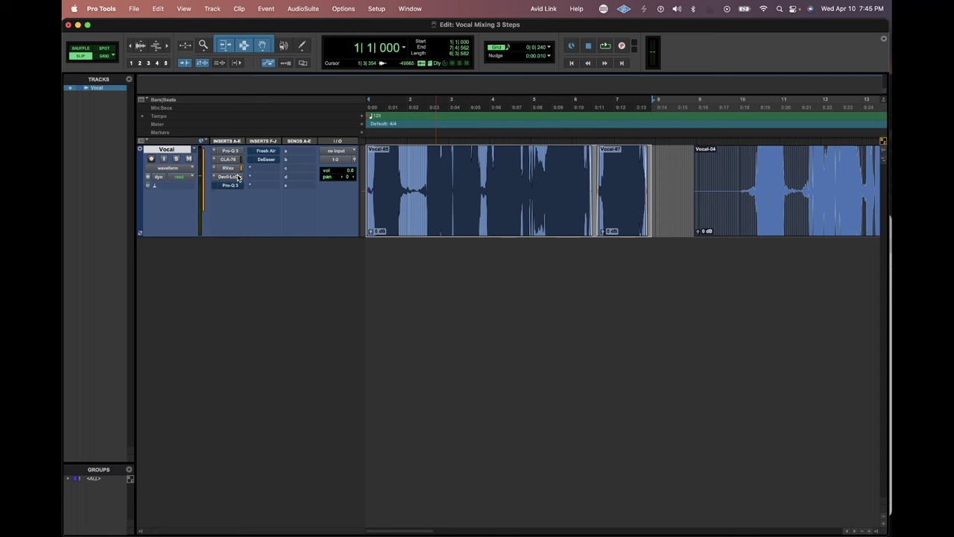
pyautogui.press('space')
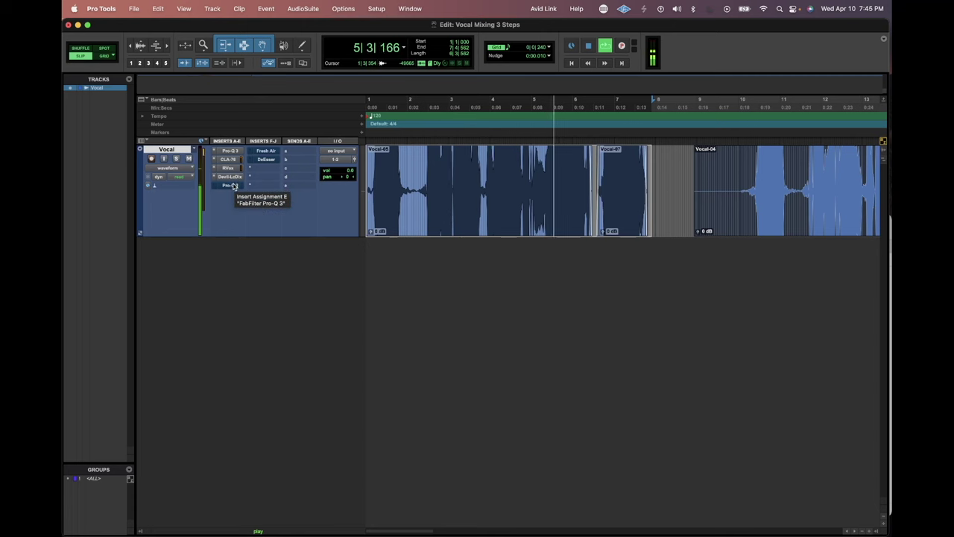
pyautogui.press('space')
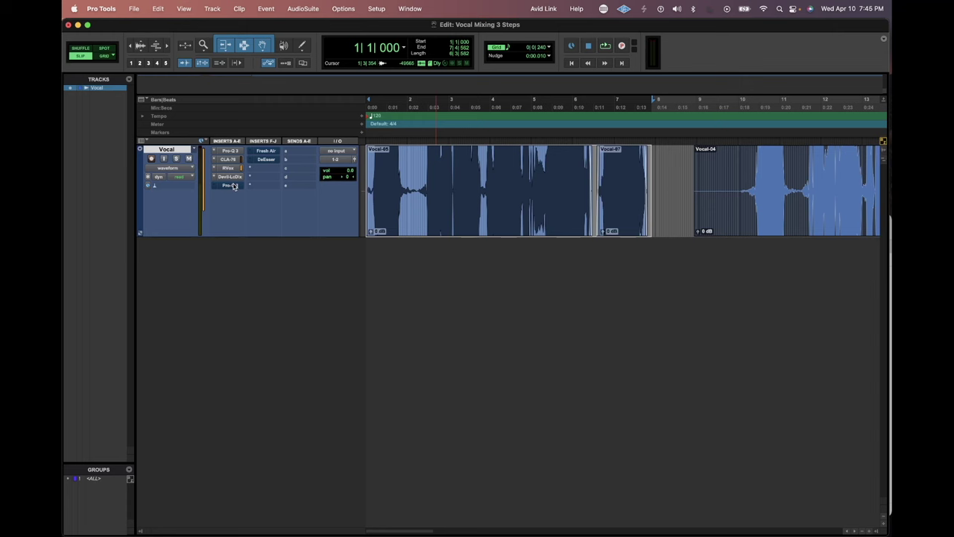
# Step: Open the second Pro-Q 3 and add a bell cut of about -2.07 dB at 561 Hz, Q 4.192
pyautogui.click(232, 186)
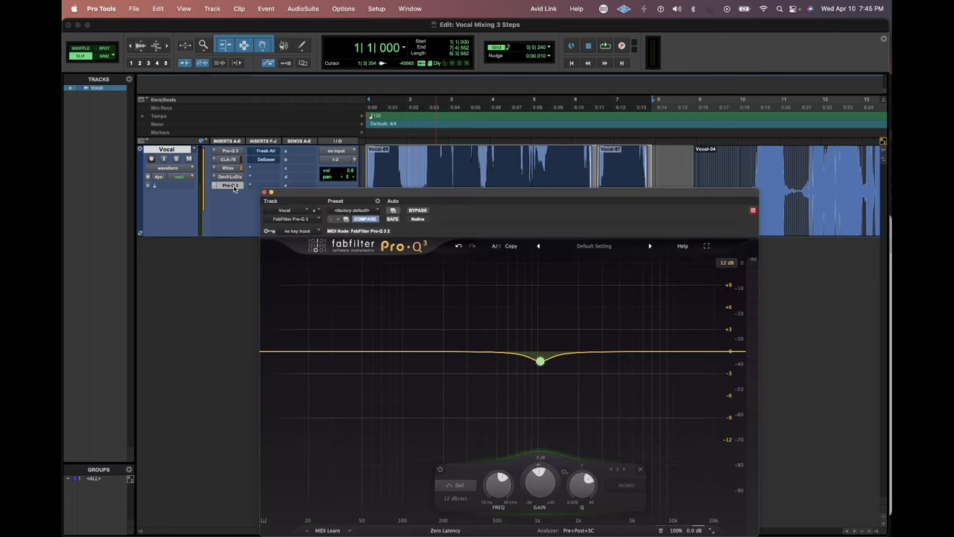
pyautogui.moveTo(343, 196); pyautogui.dragTo(337, 252)
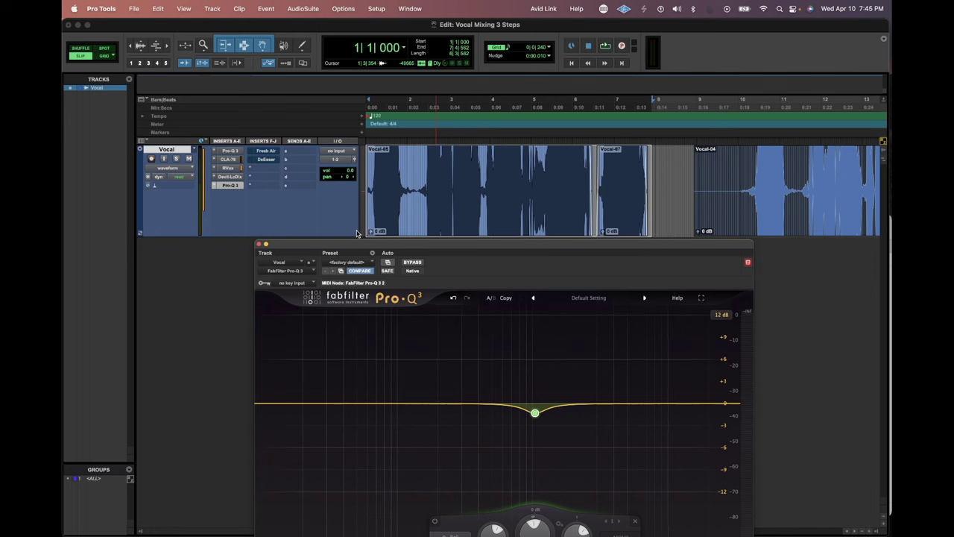
pyautogui.moveTo(412, 249); pyautogui.dragTo(403, 249)
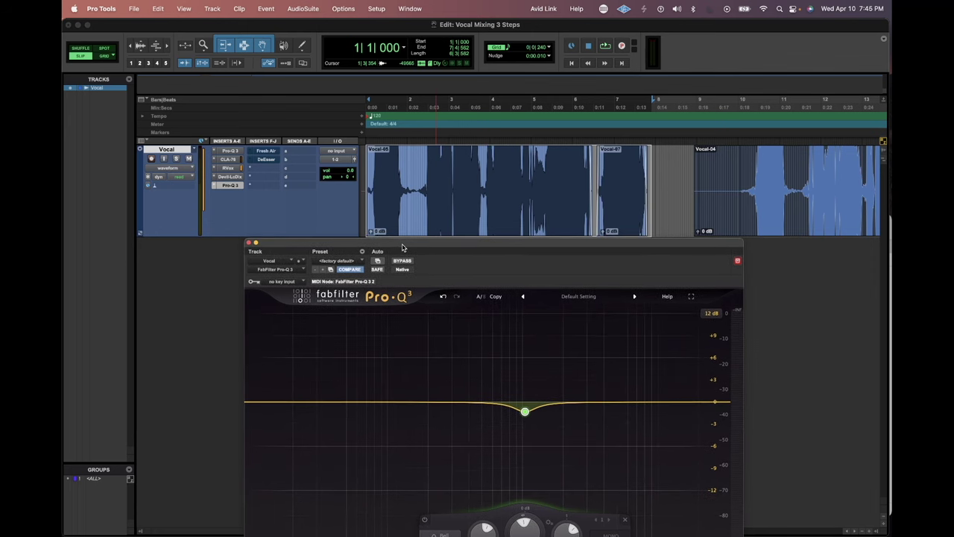
pyautogui.press('space')
pyautogui.moveTo(526, 420)
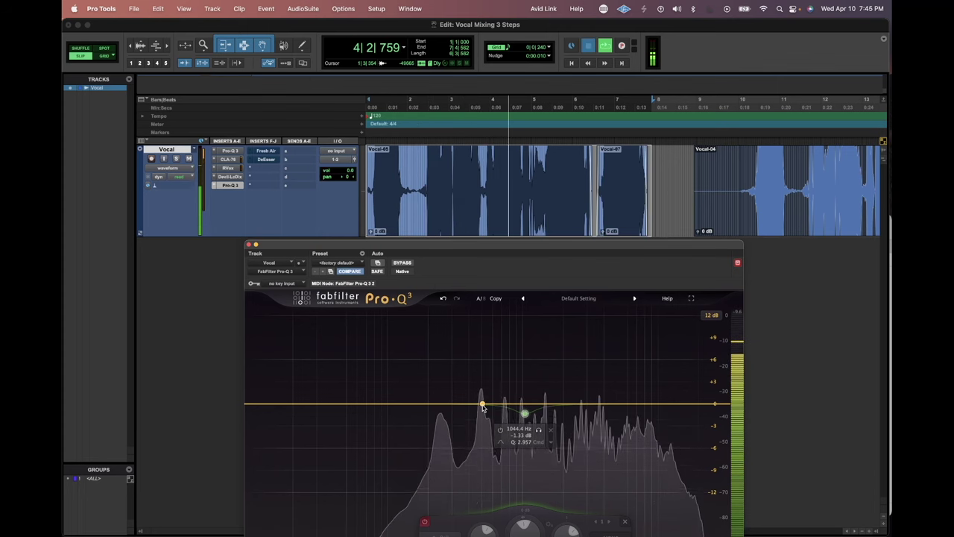
pyautogui.press('space')
pyautogui.moveTo(483, 407)
pyautogui.mouseDown()
pyautogui.moveTo(503, 430)
pyautogui.moveTo(489, 419)
pyautogui.mouseUp()
pyautogui.scroll(3, 477, 409)
pyautogui.press('space')
pyautogui.press('space')
pyautogui.press('space')
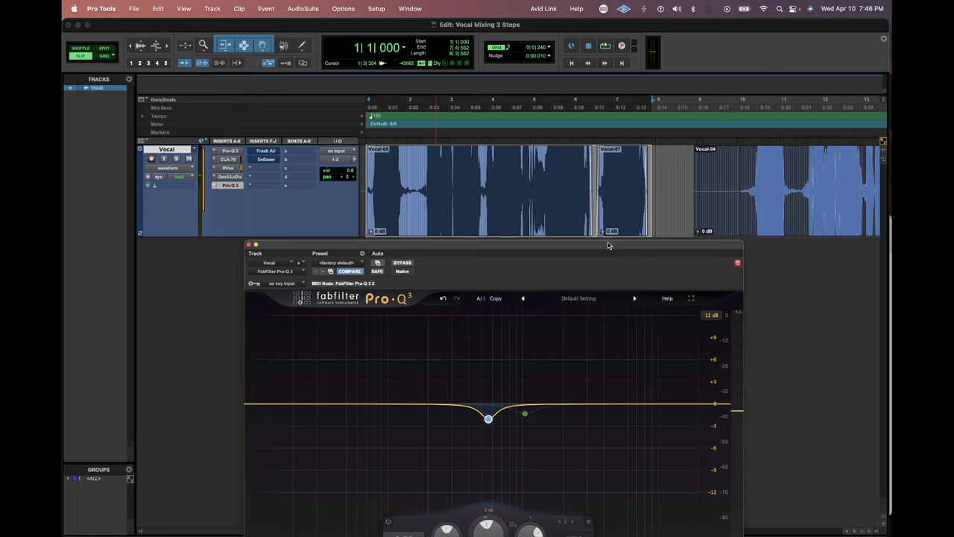
# Step: Add a narrow bell cut of about -2.8 dB at 3460 Hz, sweeping it while soloed
pyautogui.press('space')
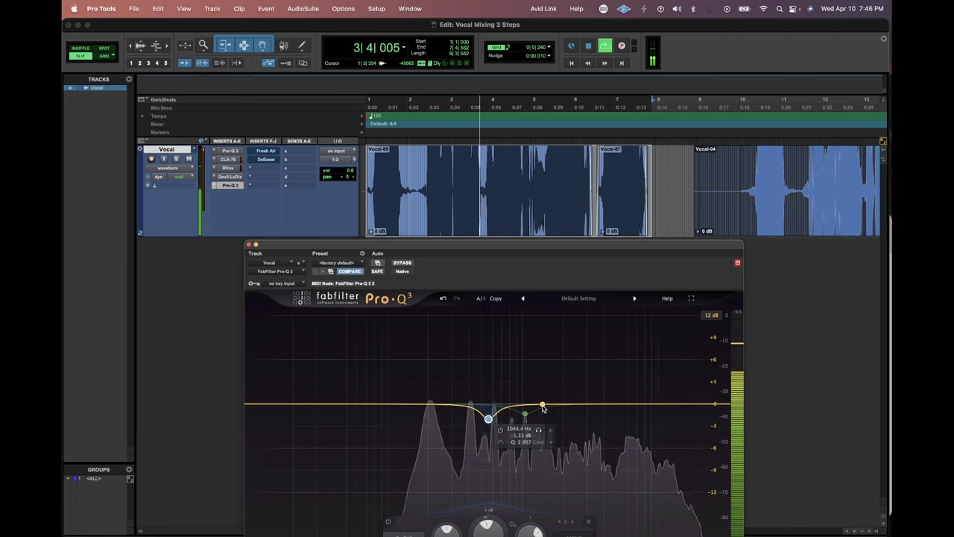
pyautogui.moveTo(552, 406); pyautogui.dragTo(552, 393)
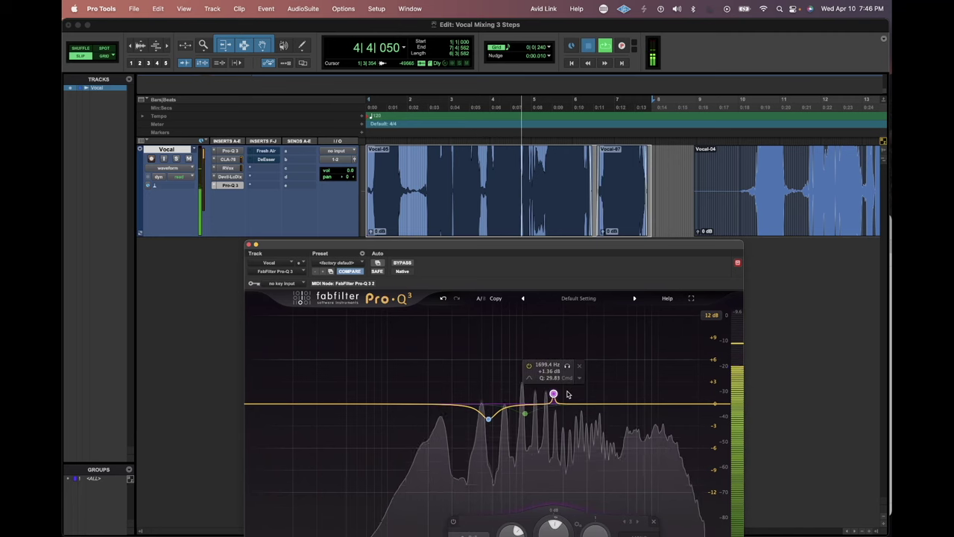
pyautogui.press('space')
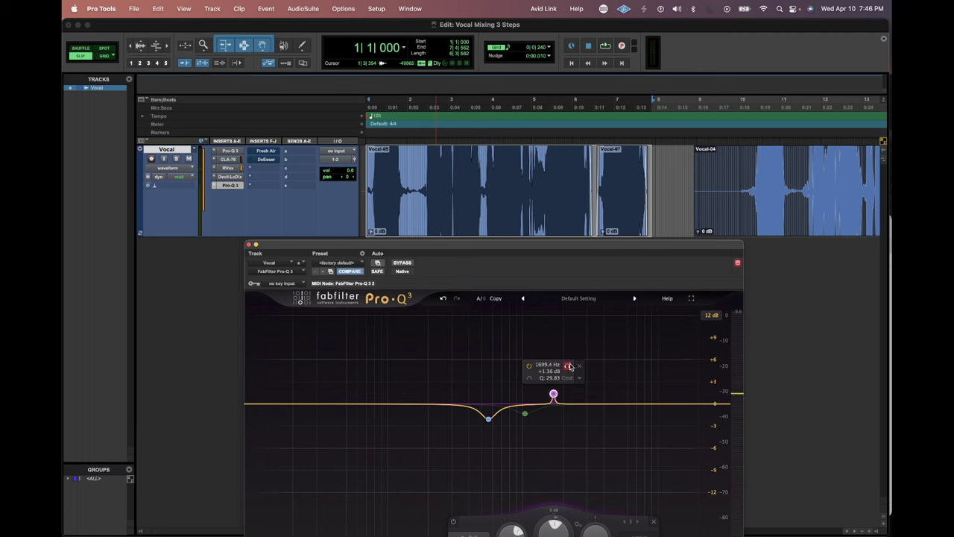
pyautogui.moveTo(568, 366); pyautogui.dragTo(612, 380)
pyautogui.press('space')
pyautogui.press('space')
pyautogui.moveTo(594, 393); pyautogui.dragTo(594, 424)
pyautogui.press('space')
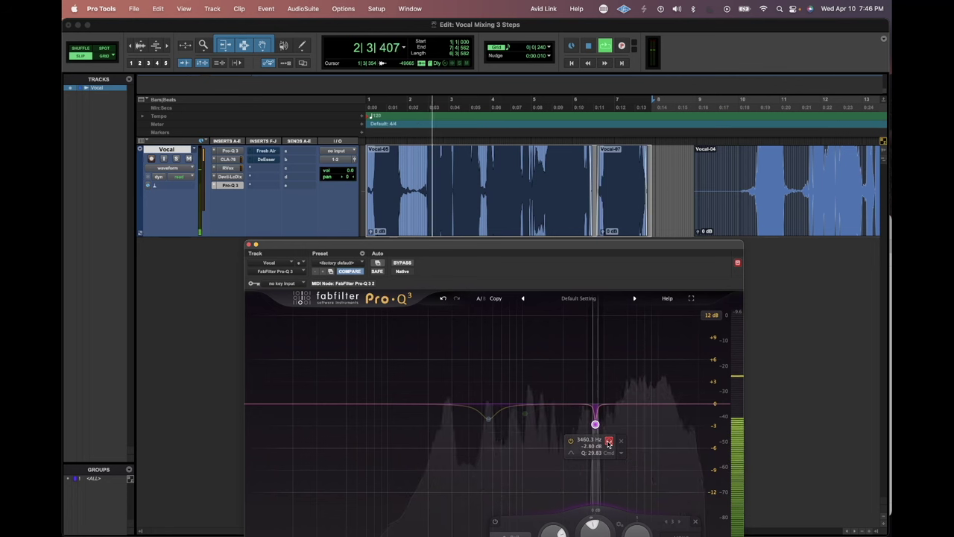
pyautogui.moveTo(609, 443); pyautogui.dragTo(609, 443)
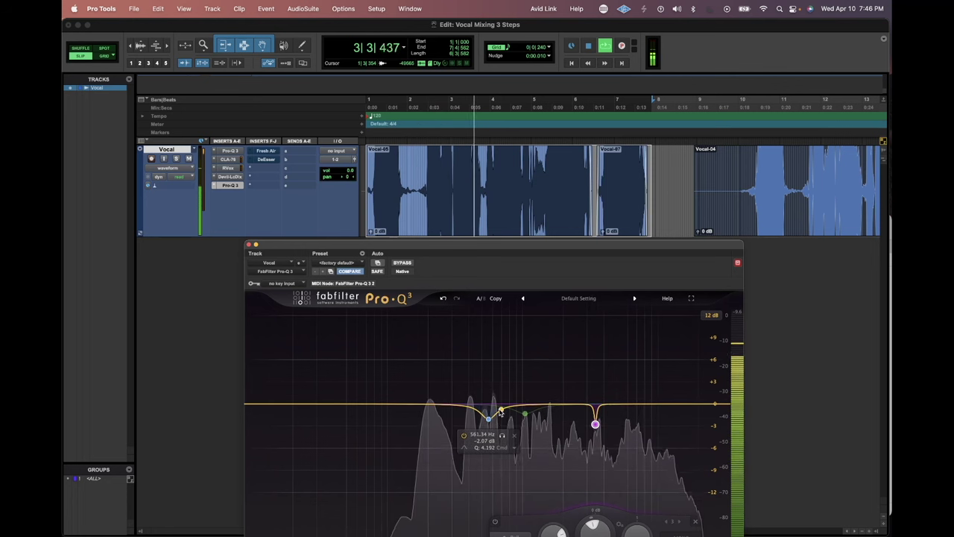
# Step: Compare the vocal with the EQ bypassed and active, then close the Pro-Q 3 window
pyautogui.press('space')
pyautogui.click(410, 262)
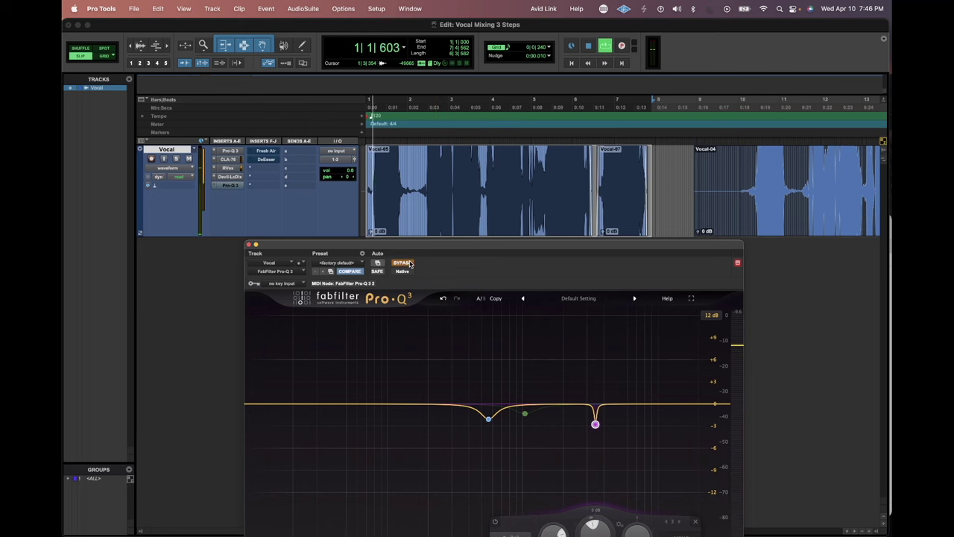
pyautogui.press('space')
pyautogui.press('space')
pyautogui.press('Return')
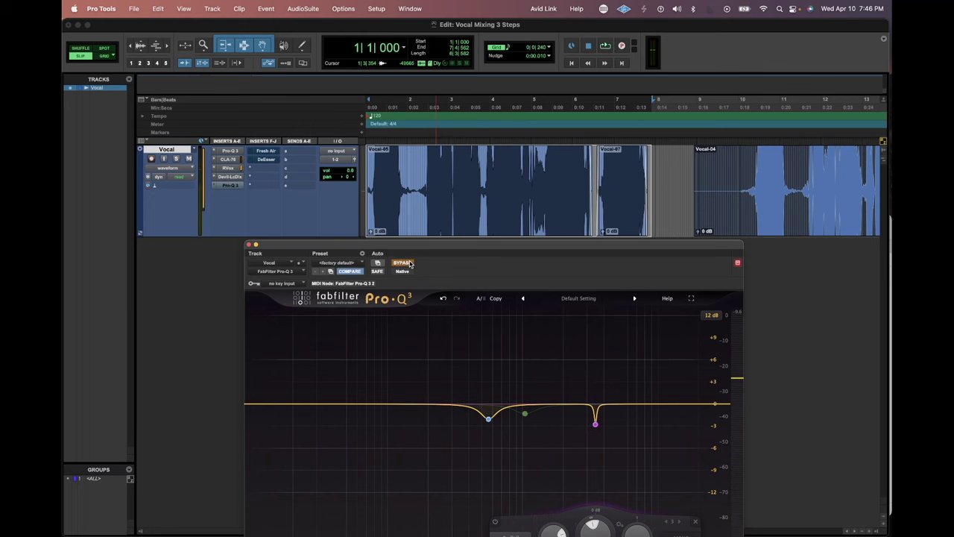
pyautogui.click(410, 263)
pyautogui.press('space')
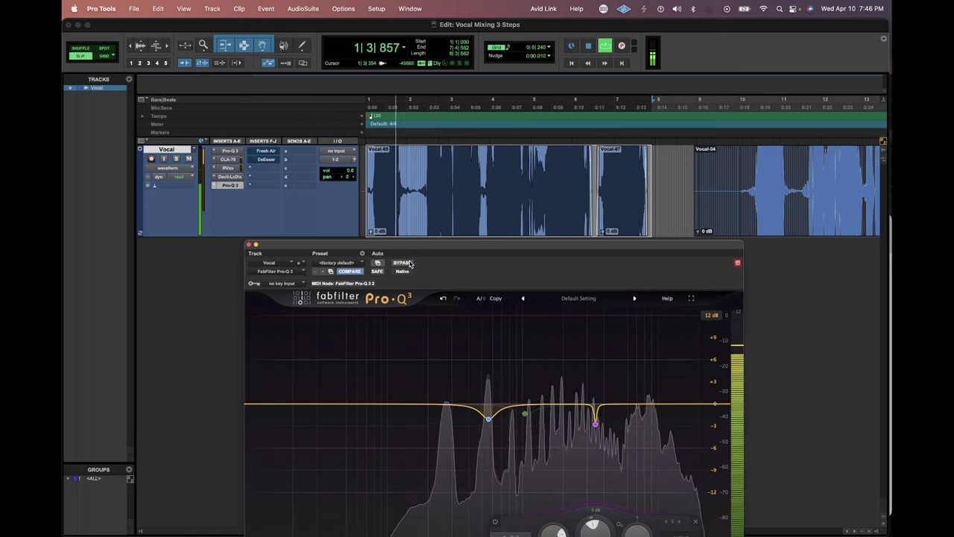
pyautogui.press('space')
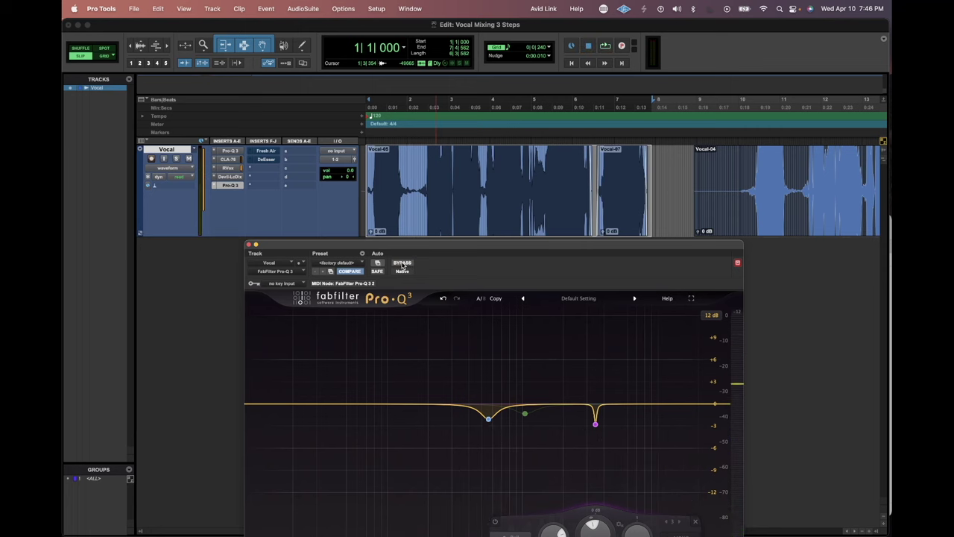
pyautogui.click(403, 264)
pyautogui.press('space')
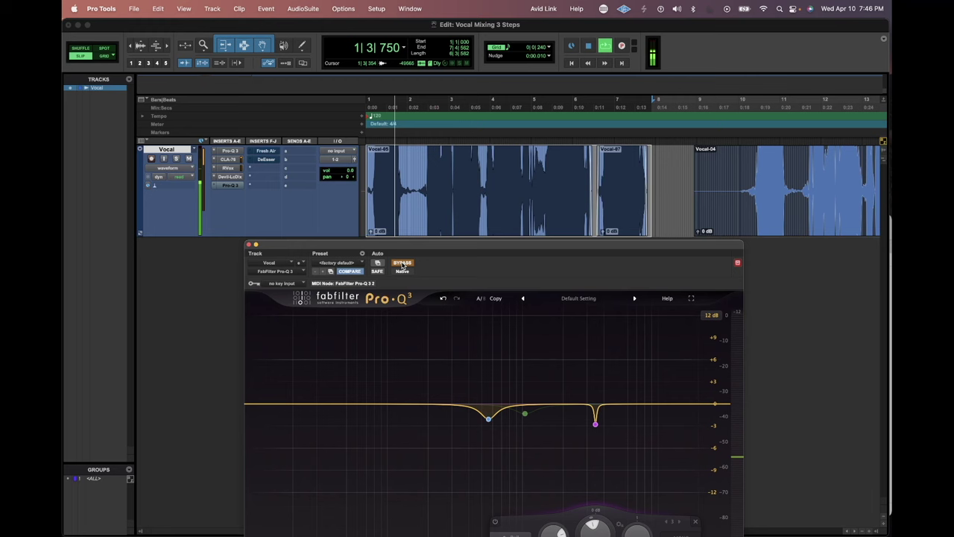
pyautogui.press('space')
pyautogui.click(403, 263)
pyautogui.press('space')
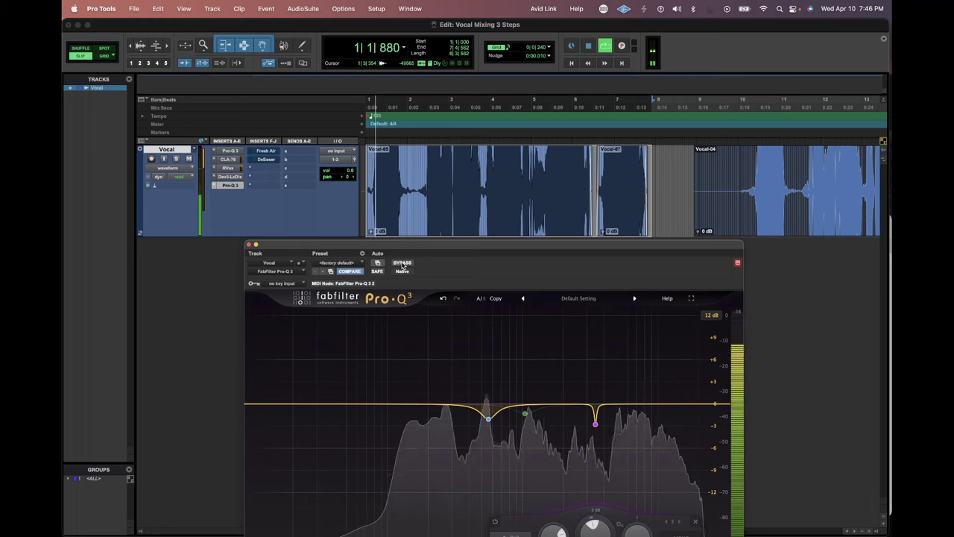
pyautogui.press('space')
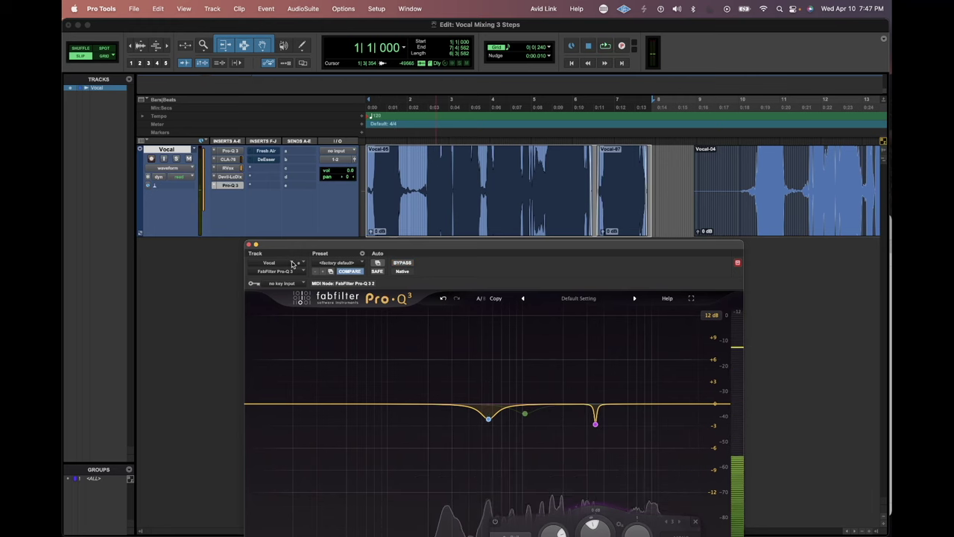
pyautogui.click(249, 246)
# Step: Open the vocal's Fresh Air plugin, reading Mid Air 15 and High Air 9
pyautogui.click(265, 152)
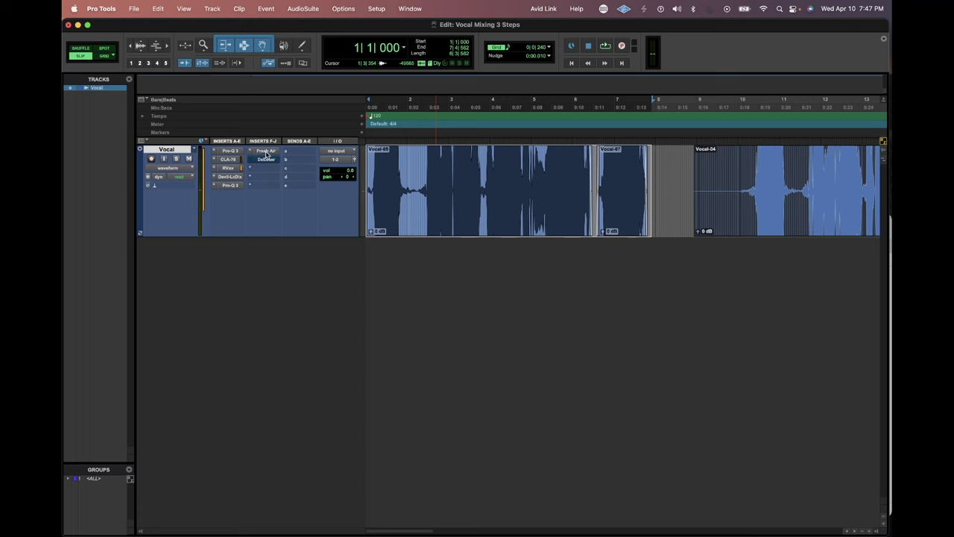
pyautogui.moveTo(420, 243); pyautogui.dragTo(440, 238)
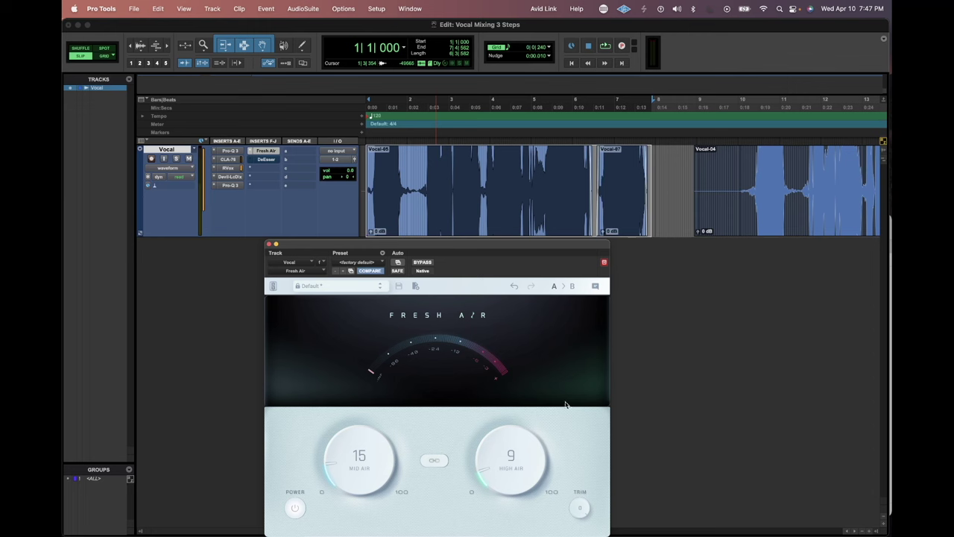
# Step: Compare the vocal with Fresh Air bypassed and then switched back on
pyautogui.click(423, 263)
pyautogui.press('space')
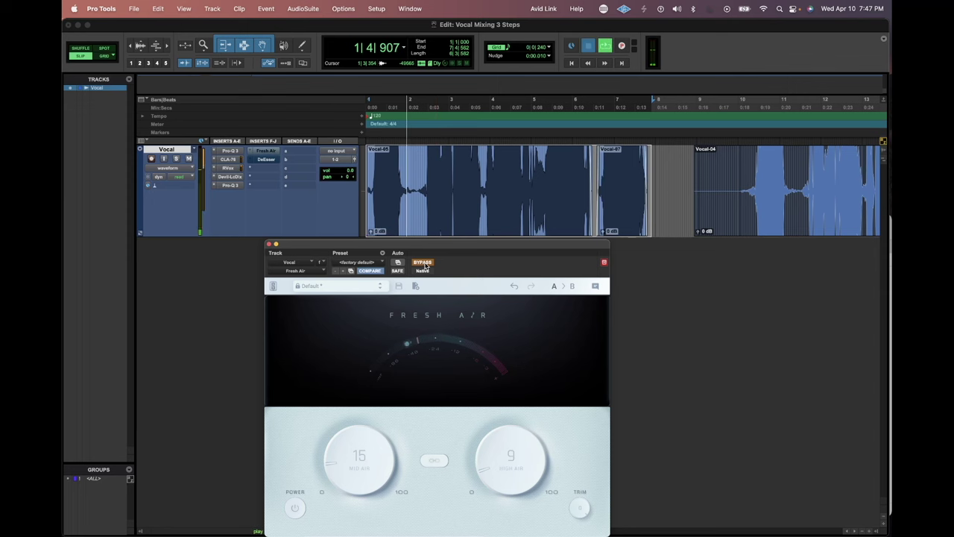
pyautogui.press('space')
pyautogui.click(424, 263)
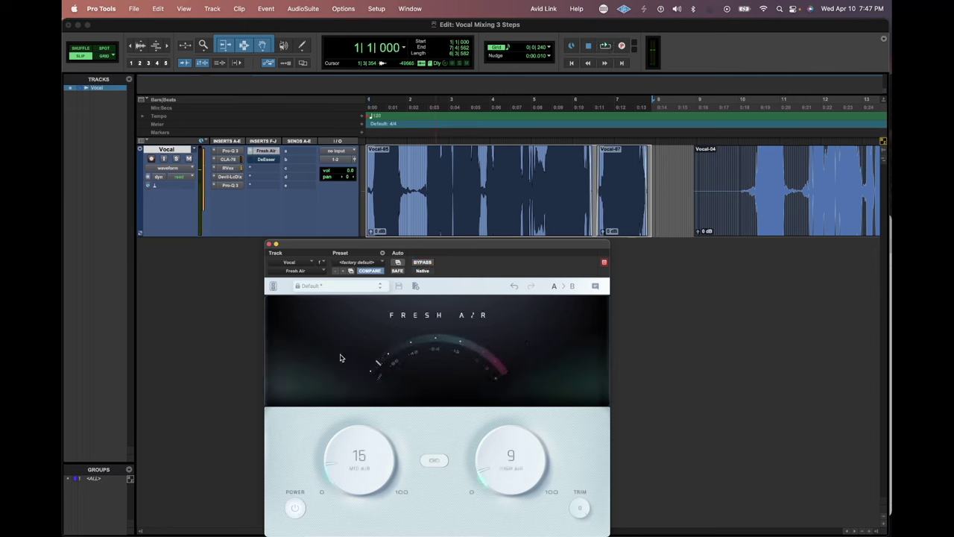
pyautogui.press('space')
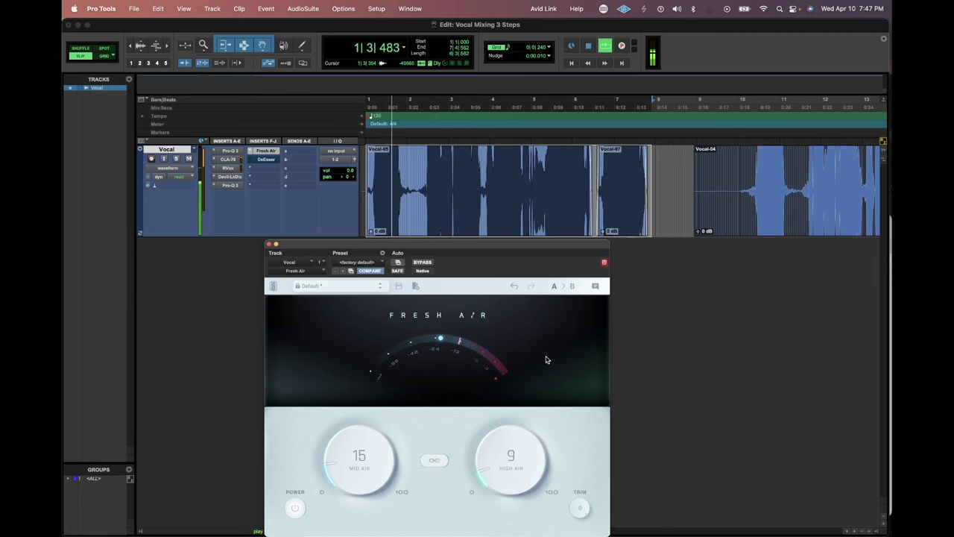
pyautogui.press('space')
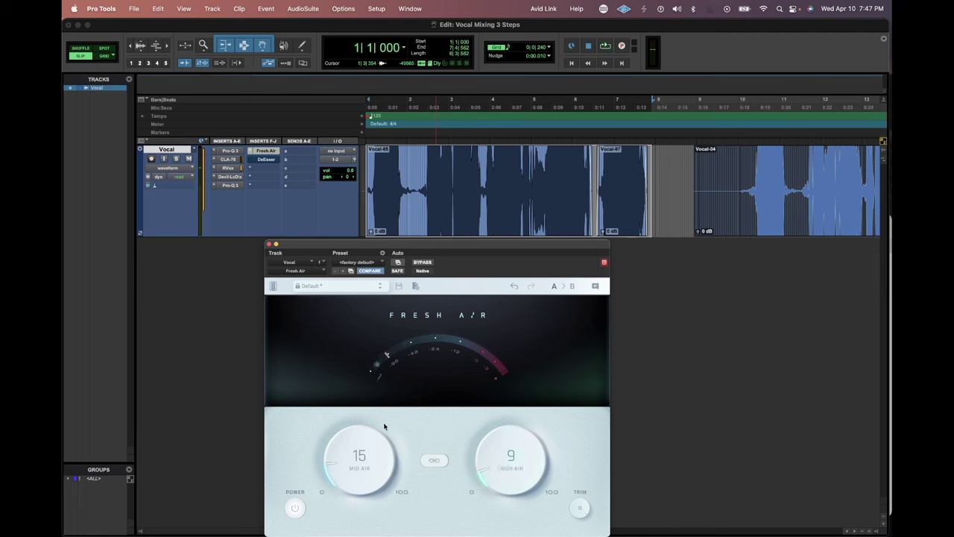
# Step: Audition High Air near 47 and Mid Air near 64, then undo back to Mid Air 15, High Air 9
pyautogui.press('space')
pyautogui.moveTo(522, 449); pyautogui.dragTo(492, 410)
pyautogui.press('space')
pyautogui.moveTo(354, 478); pyautogui.dragTo(388, 358)
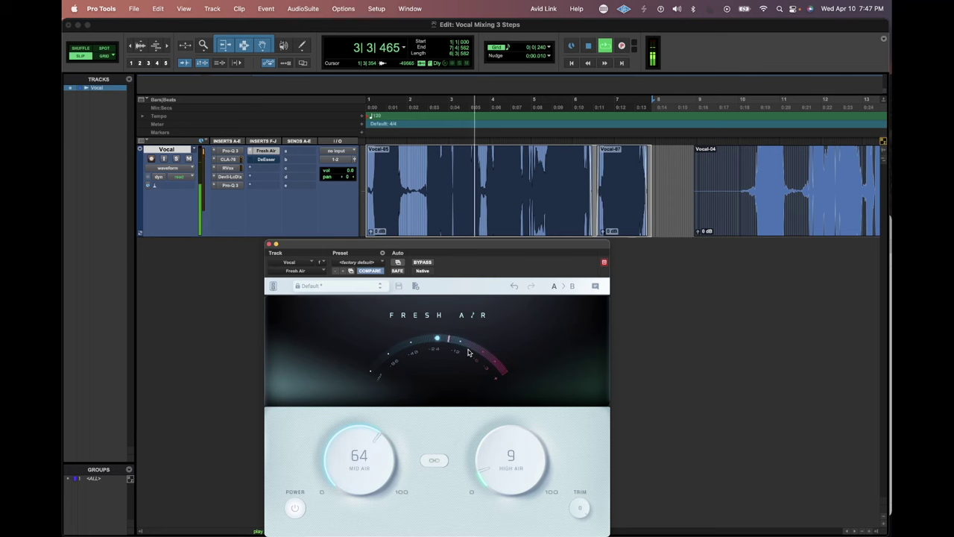
pyautogui.click(513, 285)
pyautogui.press('space')
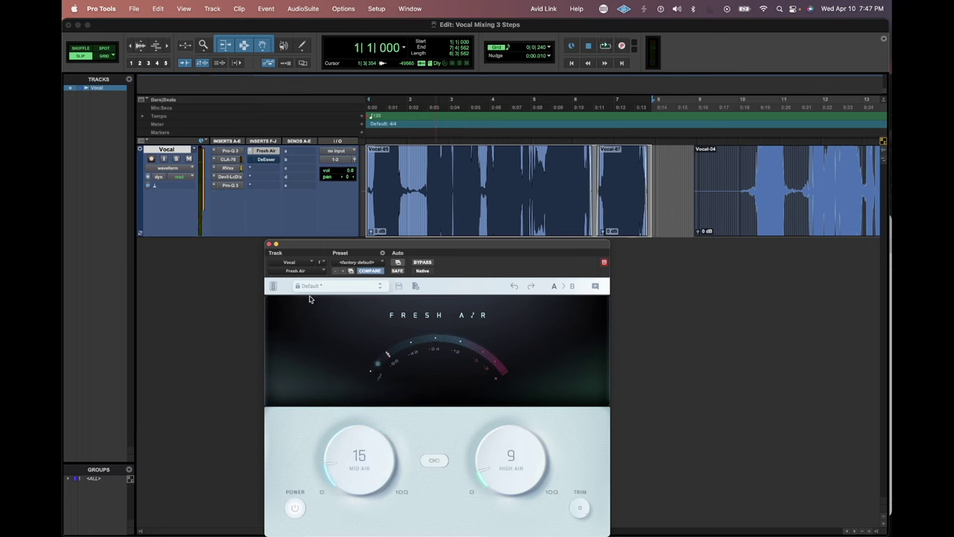
# Step: In the second Pro-Q 3, add a gentle lift band at about 2956 Hz
pyautogui.click(231, 186)
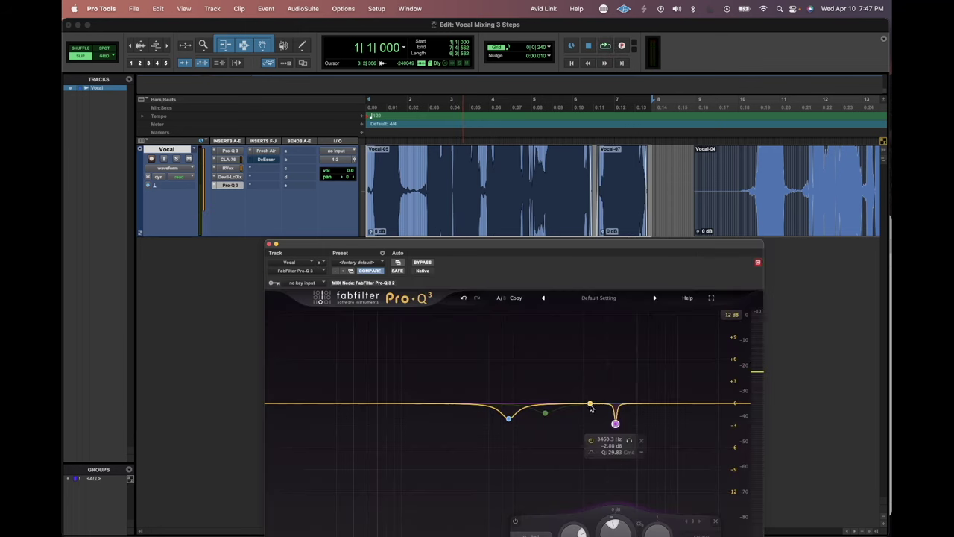
pyautogui.click(603, 396)
pyautogui.moveTo(603, 397); pyautogui.dragTo(603, 386)
pyautogui.scroll(-5, 605, 379)
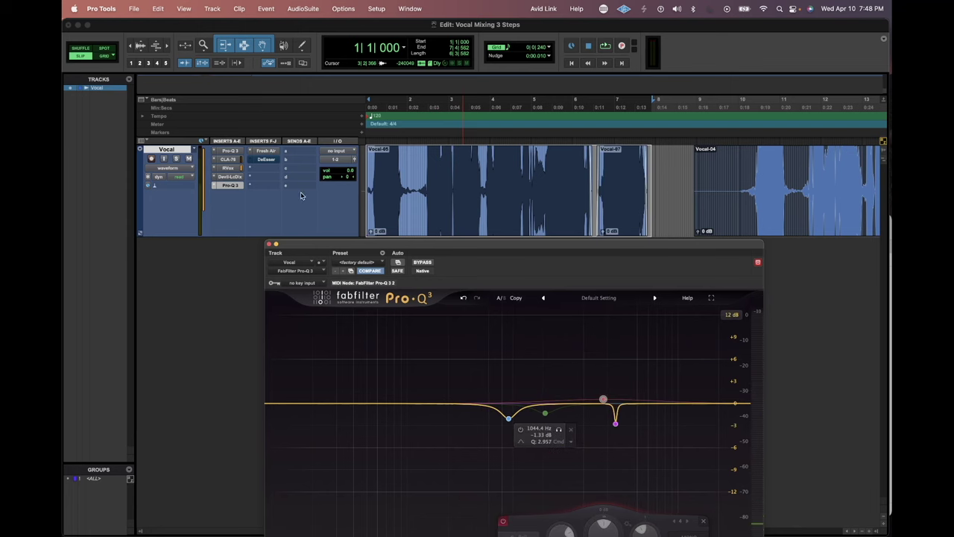
# Step: Move the Pro-Q 3 high band down to 8130 Hz, then close the Fresh Air window
pyautogui.click(265, 151)
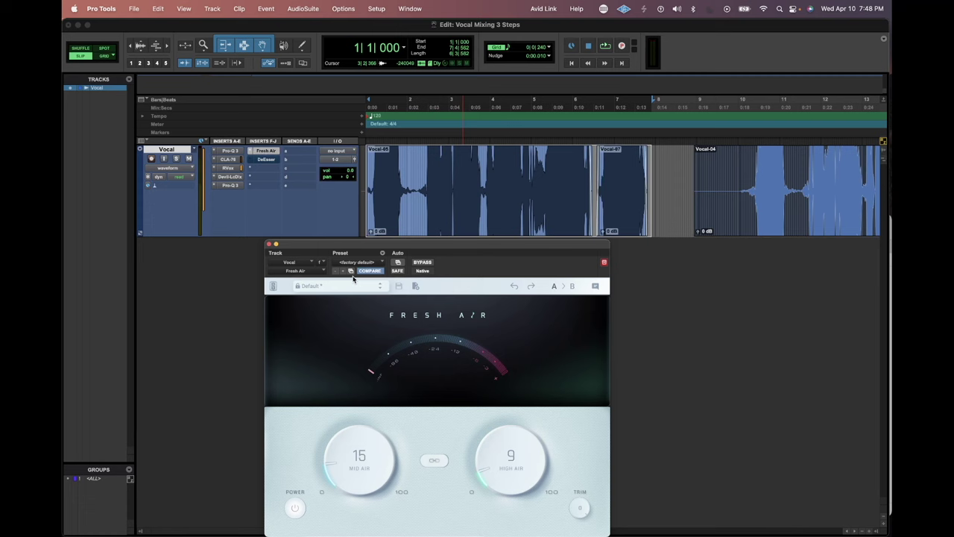
pyautogui.click(231, 186)
pyautogui.moveTo(736, 404); pyautogui.dragTo(684, 401)
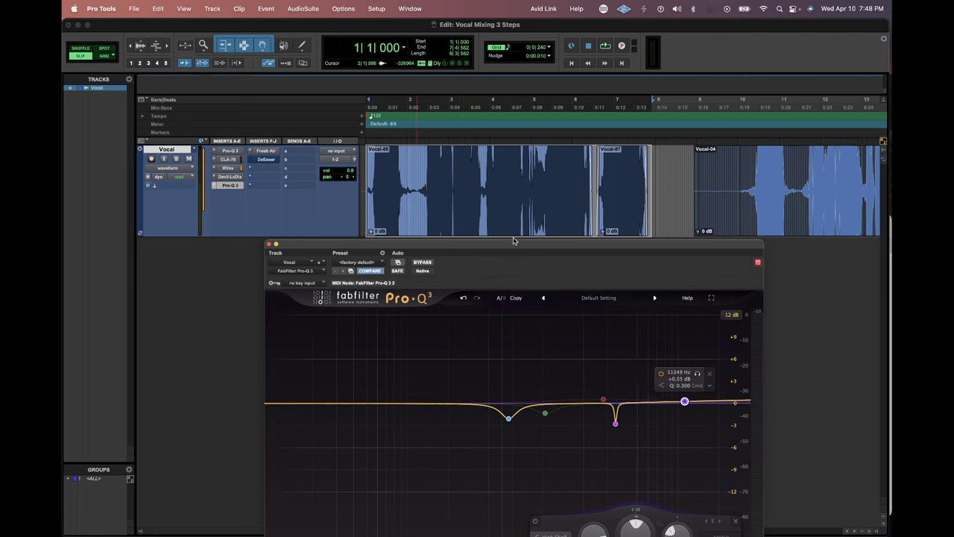
pyautogui.click(266, 152)
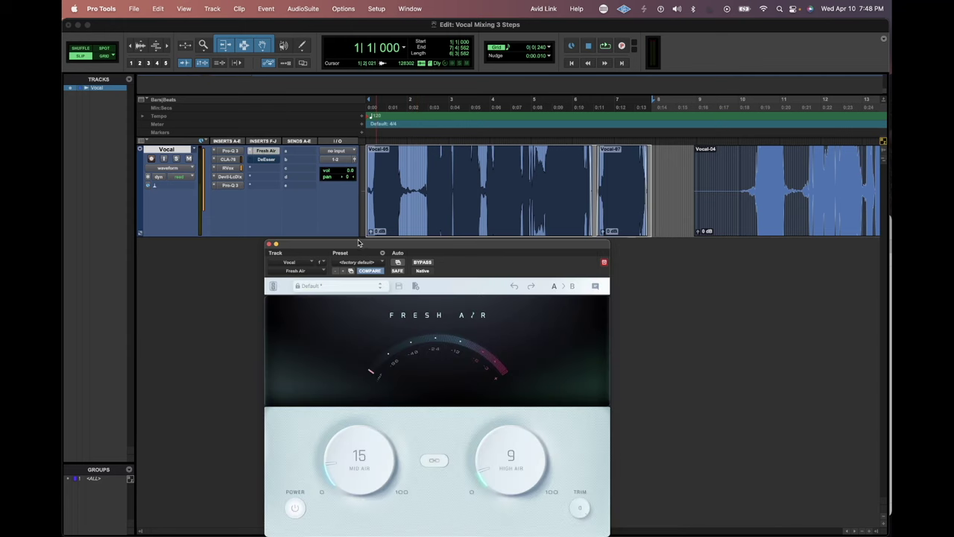
pyautogui.moveTo(364, 243)
pyautogui.mouseDown()
pyautogui.moveTo(350, 203)
pyautogui.moveTo(379, 243)
pyautogui.mouseUp()
pyautogui.click(284, 244)
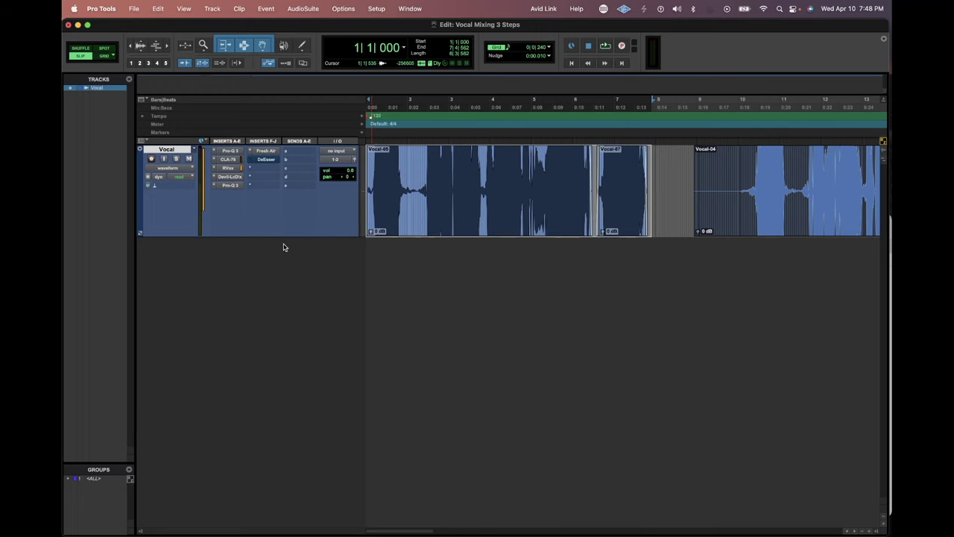
# Step: Open the DeEsser, raise its threshold to 0.0, and play a short range in Vocal-05
pyautogui.click(270, 164)
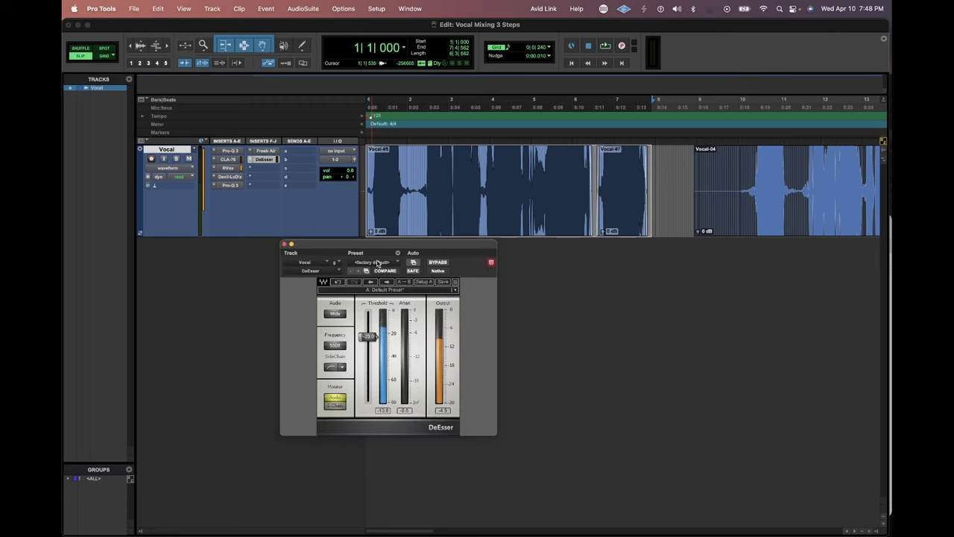
pyautogui.moveTo(441, 247); pyautogui.dragTo(542, 269)
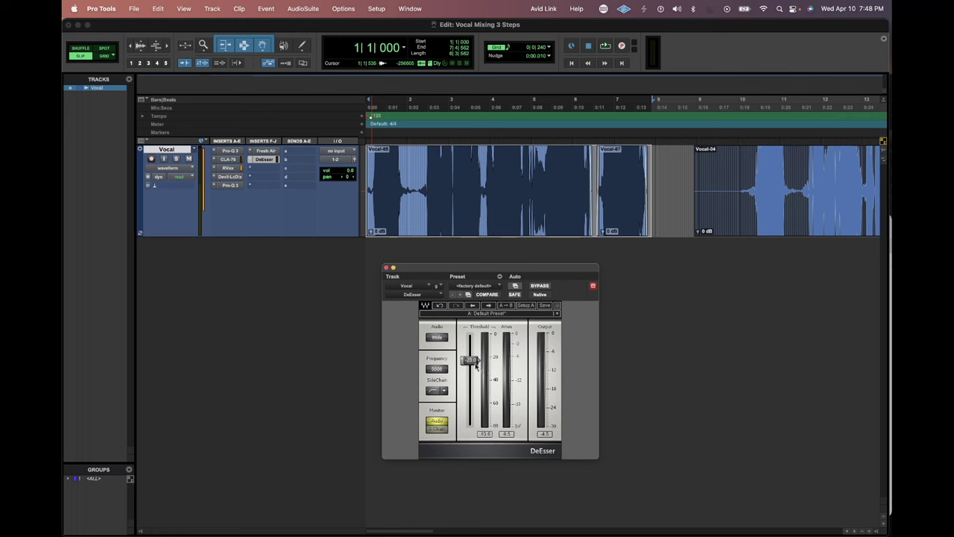
pyautogui.moveTo(476, 366); pyautogui.dragTo(478, 337)
pyautogui.moveTo(417, 181); pyautogui.dragTo(486, 178)
pyautogui.press('space')
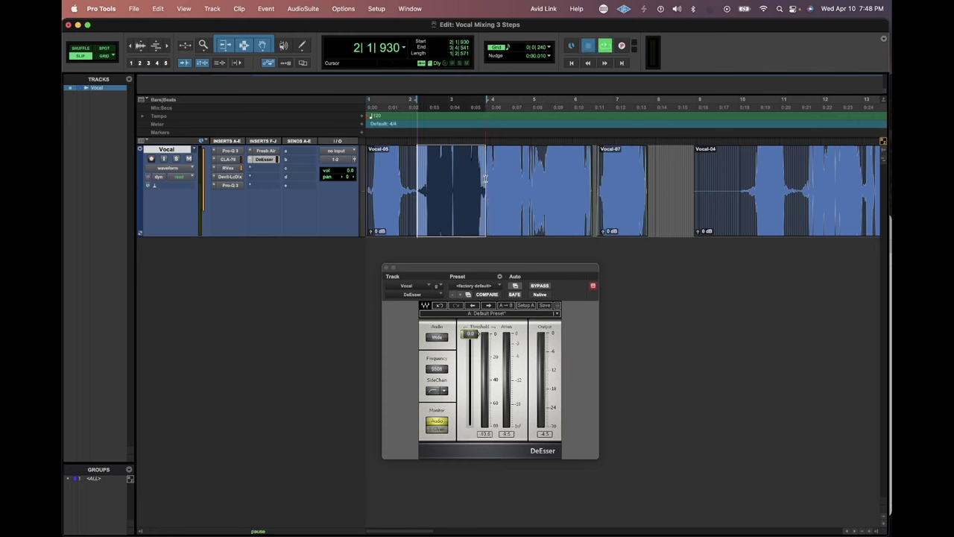
pyautogui.press('space')
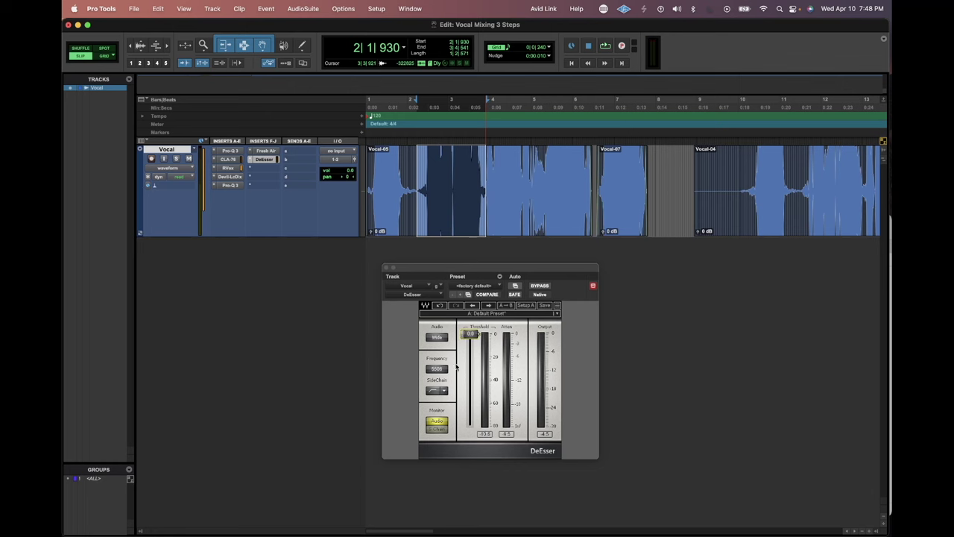
# Step: Switch the DeEsser to Monitor S-Chain and audition the sibilant band on the looped selection
pyautogui.click(438, 428)
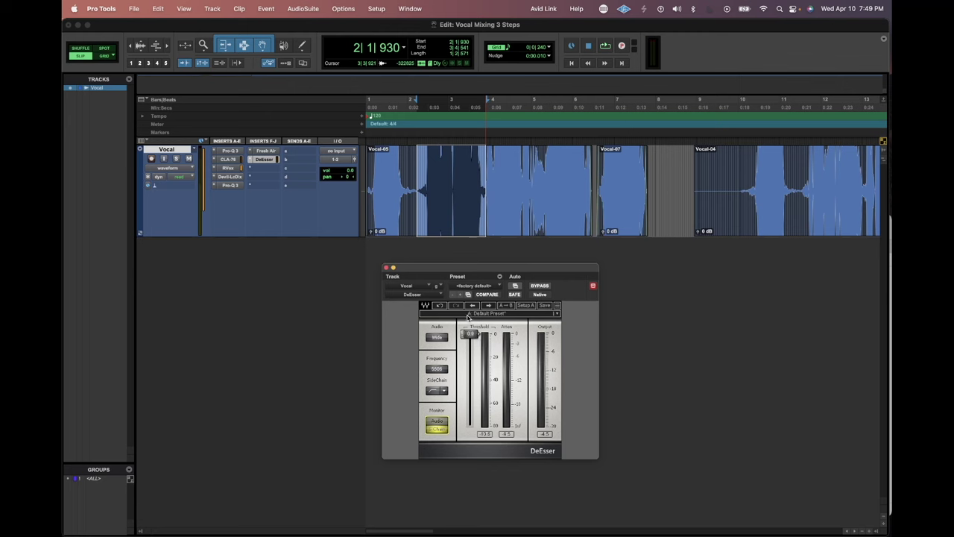
pyautogui.press('space')
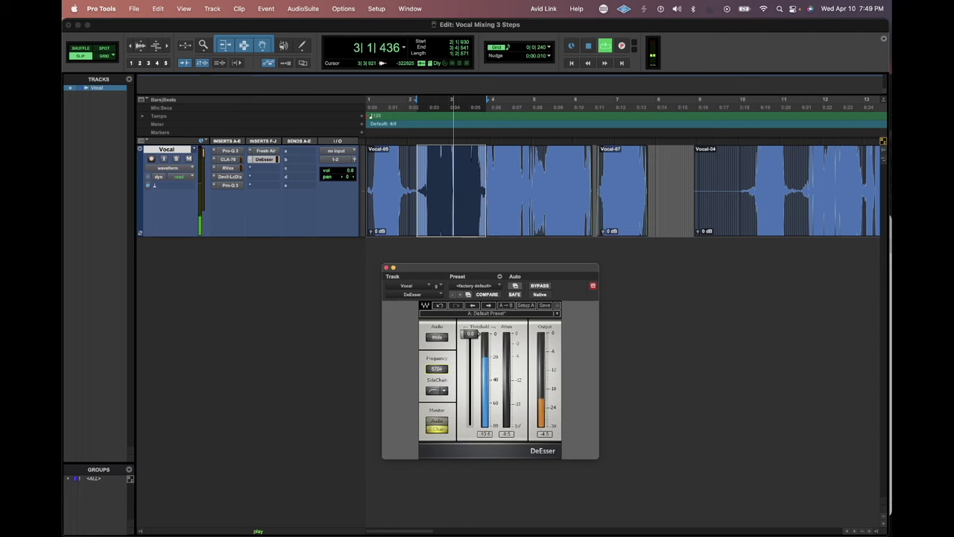
pyautogui.press('space')
pyautogui.press('space')
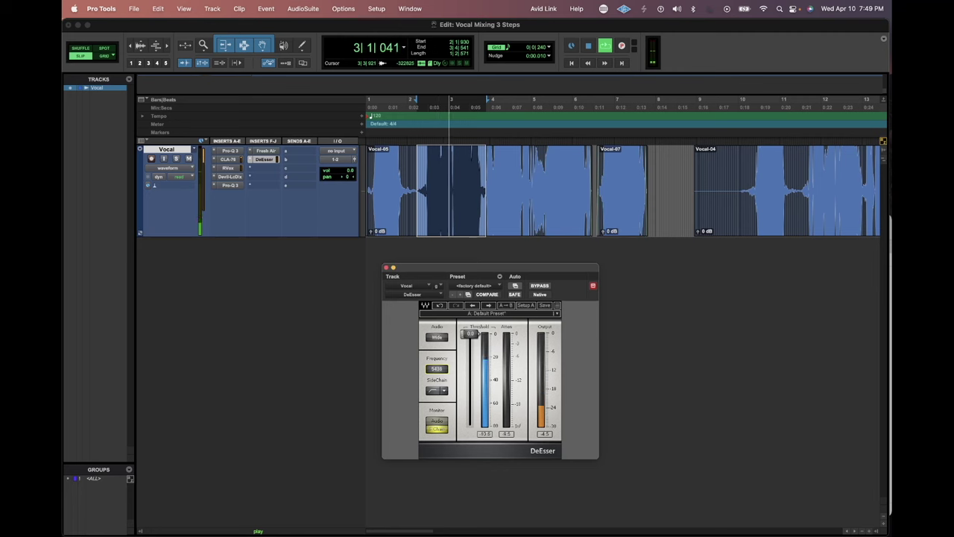
pyautogui.press('space')
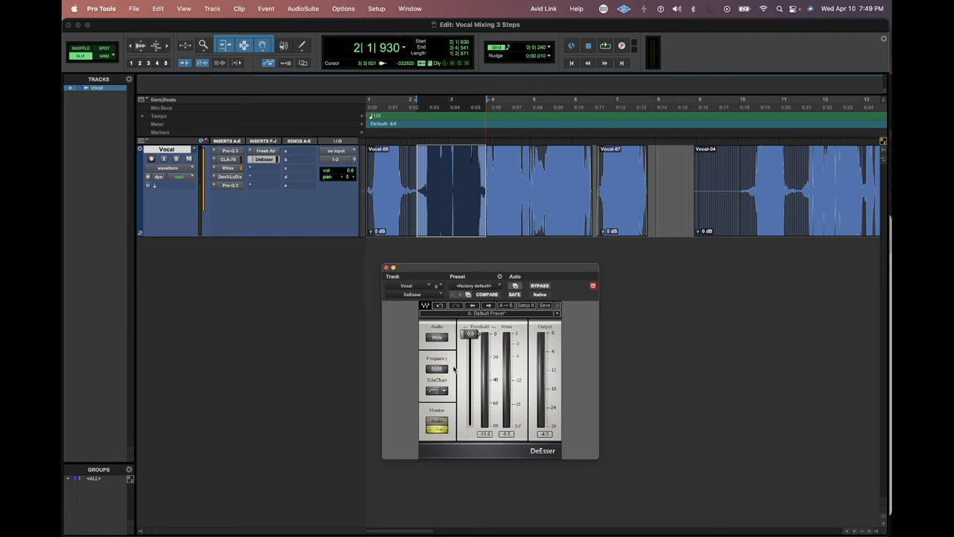
# Step: Return the DeEsser to audio monitoring and pull its threshold down to about -16.5 dB
pyautogui.click(514, 314)
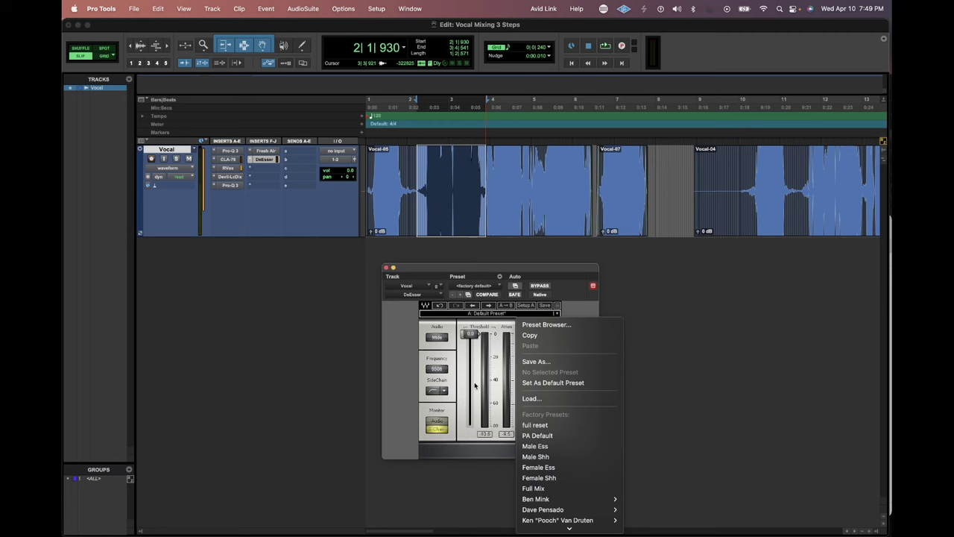
pyautogui.click(443, 424)
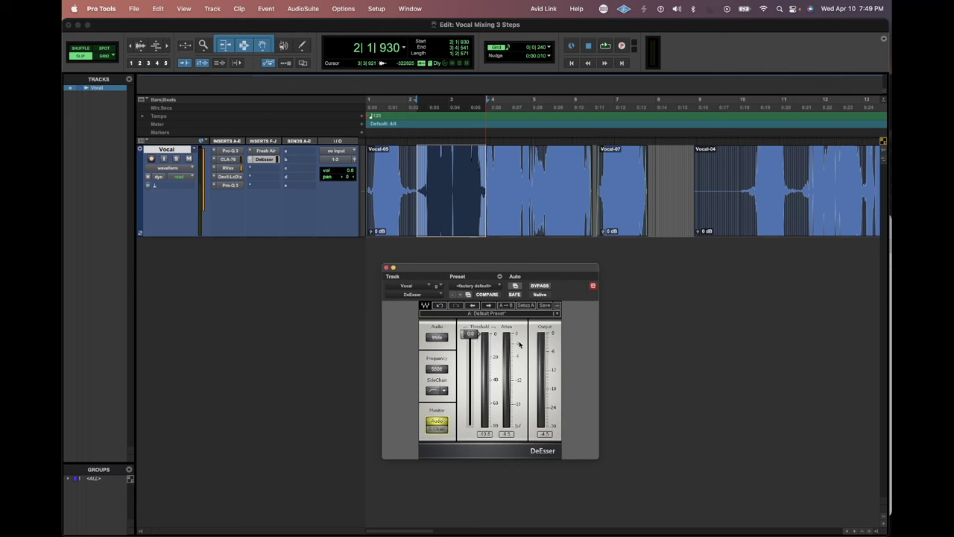
pyautogui.press('space')
pyautogui.moveTo(470, 333); pyautogui.dragTo(470, 357)
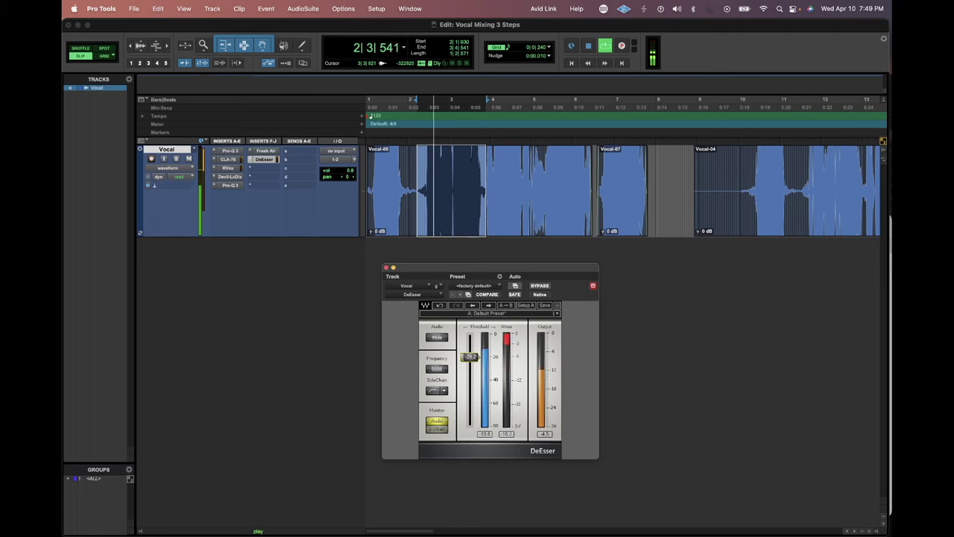
pyautogui.press('space')
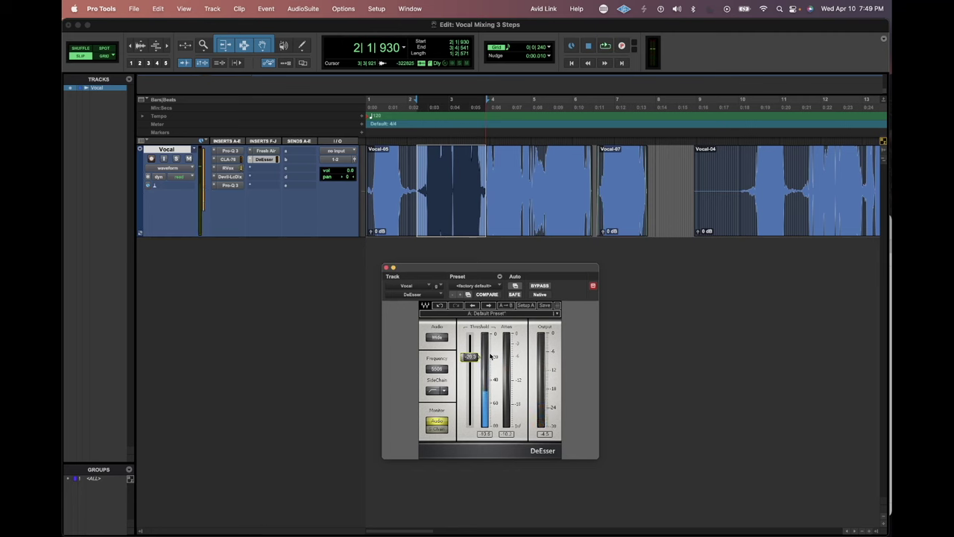
# Step: Fine-tune the DeEsser threshold, trying -27.3 dB then settling near -21.7 dB while listening
pyautogui.moveTo(478, 362); pyautogui.dragTo(477, 370)
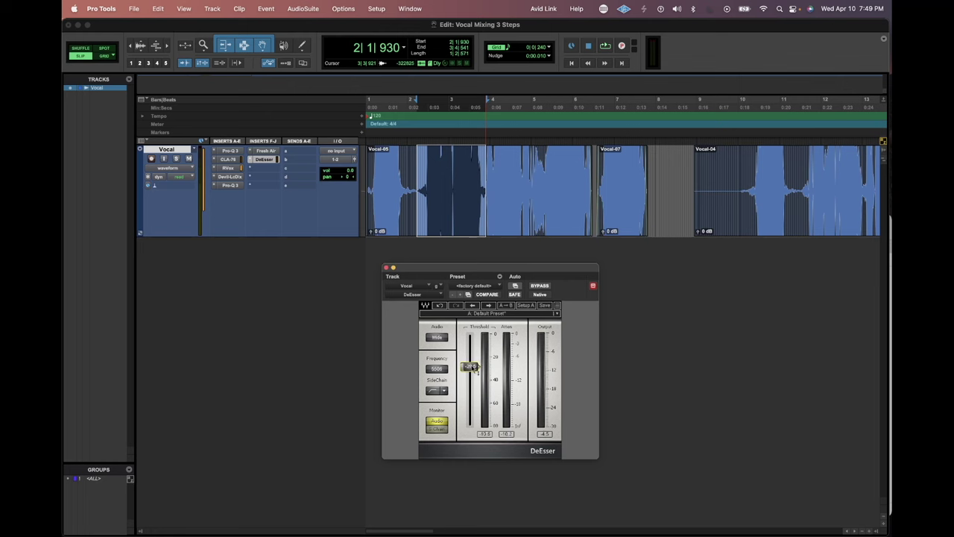
pyautogui.press('space')
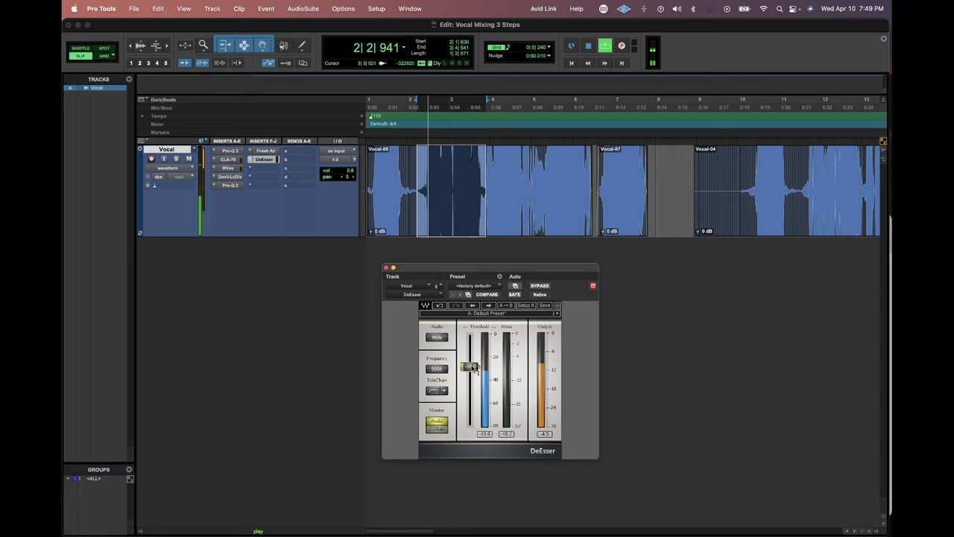
pyautogui.press('space')
pyautogui.moveTo(477, 371); pyautogui.dragTo(471, 354)
pyautogui.press('space')
pyautogui.press('space')
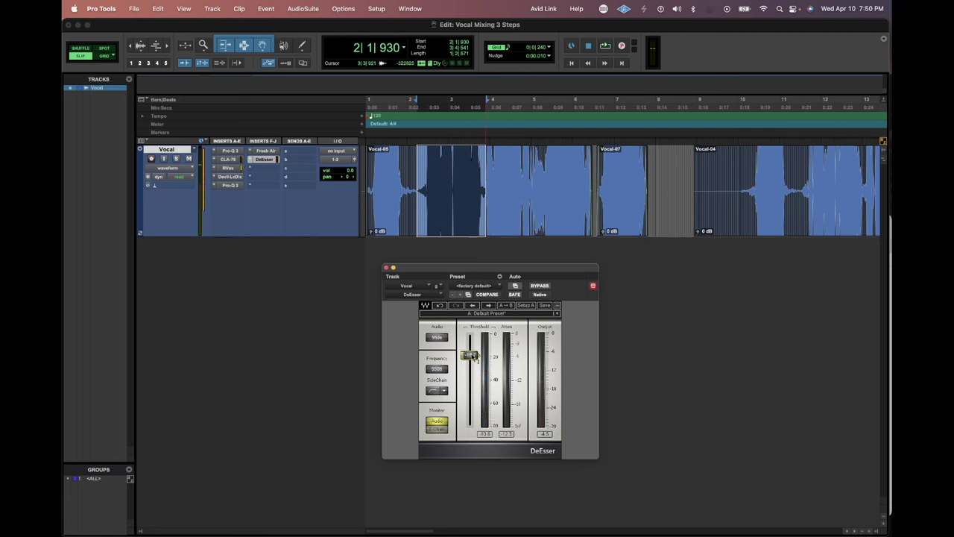
pyautogui.press('space')
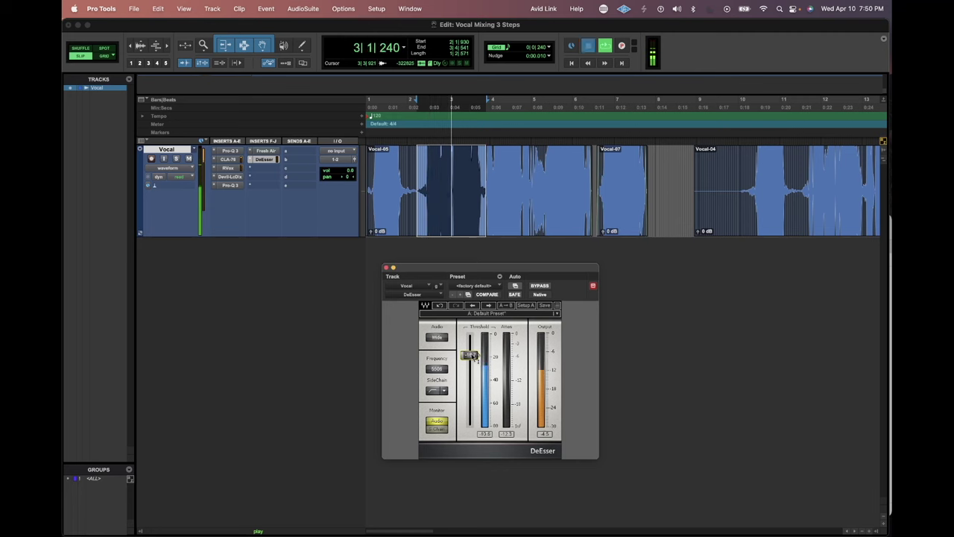
pyautogui.press('space')
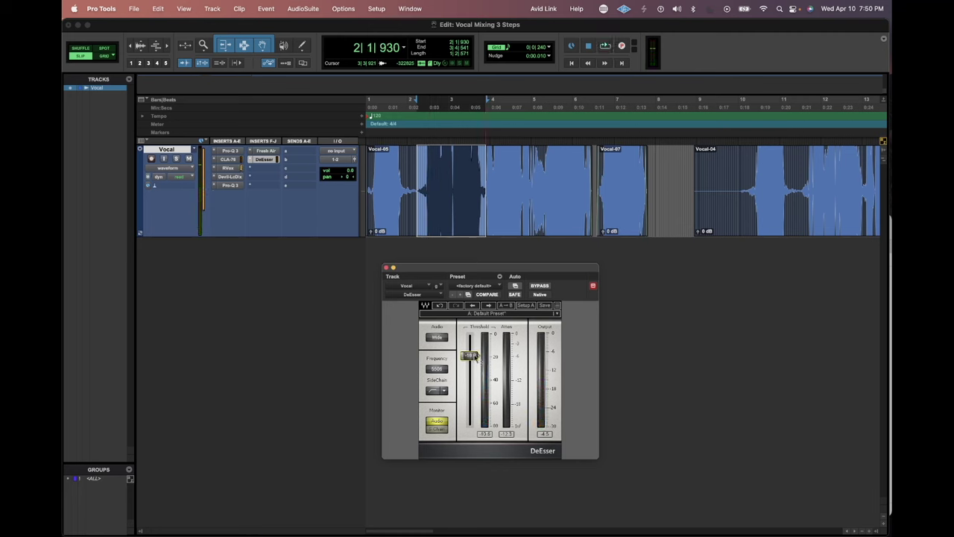
# Step: Close the DeEsser and play the whole Vocal-05 clip through the full insert chain
pyautogui.click(385, 267)
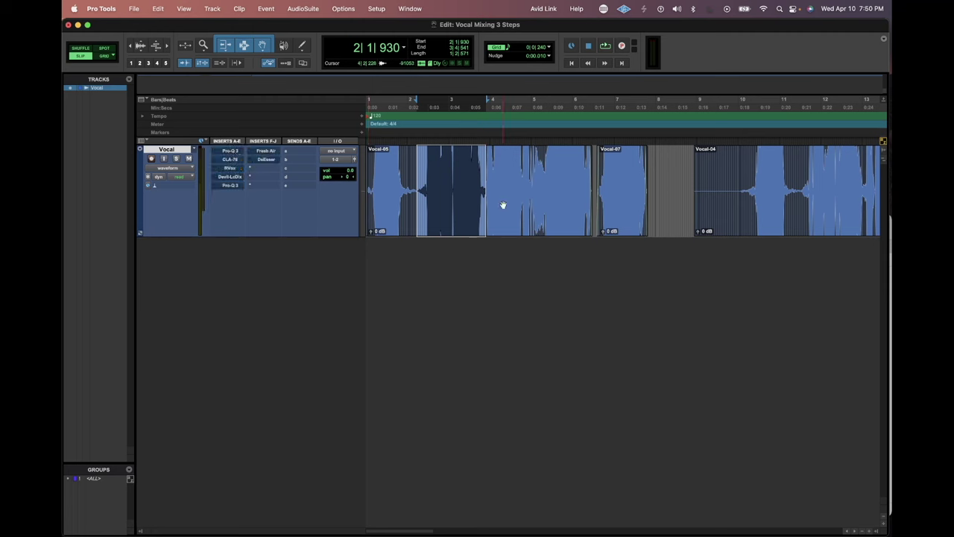
pyautogui.click(480, 220)
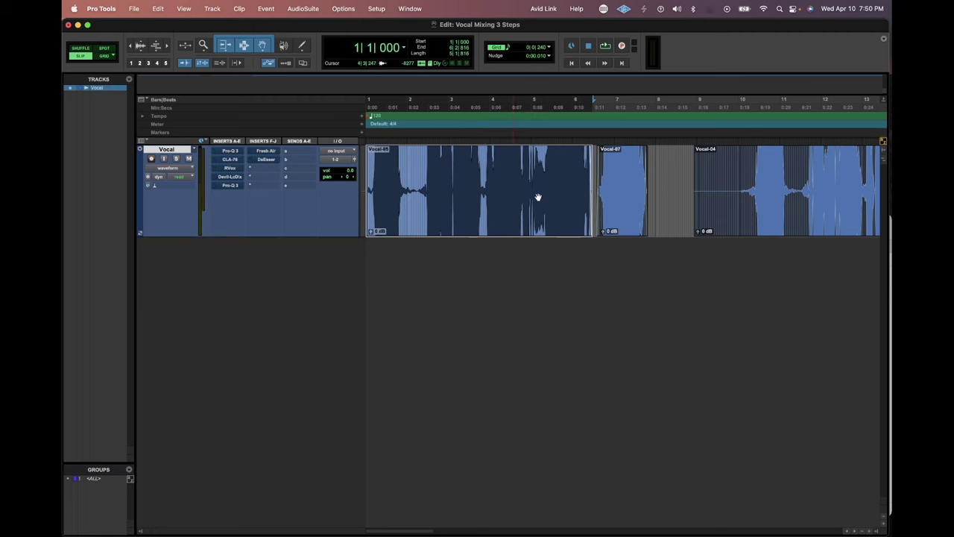
pyautogui.press('space')
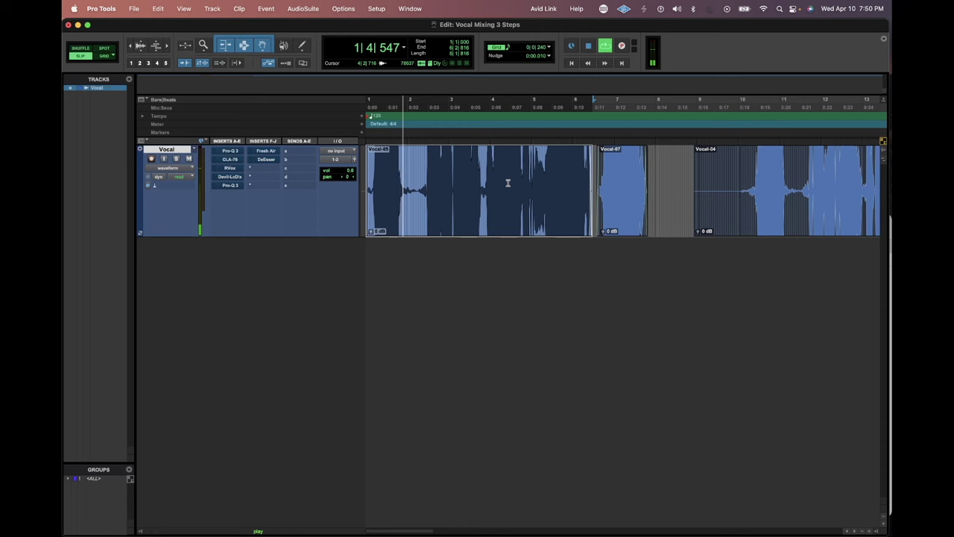